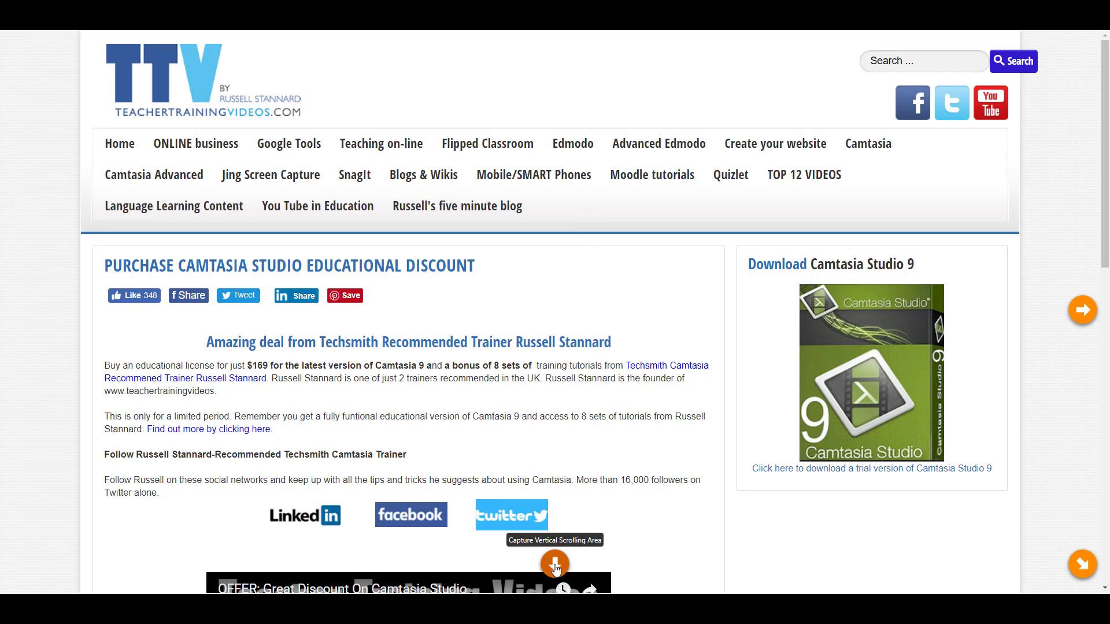
- Capture the whole Camtasia discount webpage as a vertical scrolling area and view the result in the Snagit editor
click(555, 565)
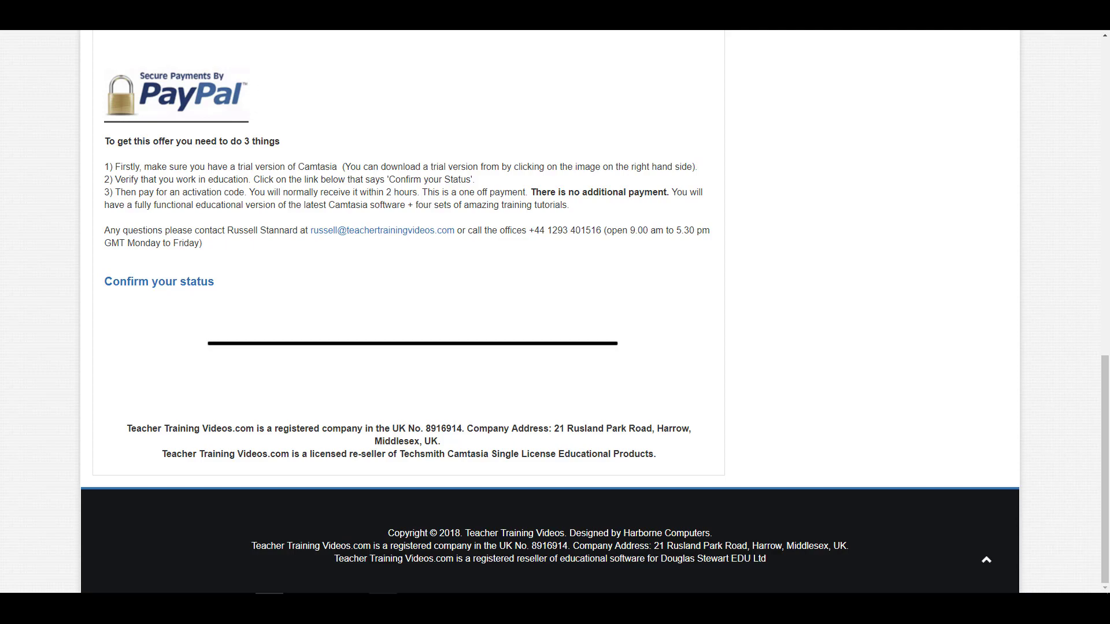
click(383, 607)
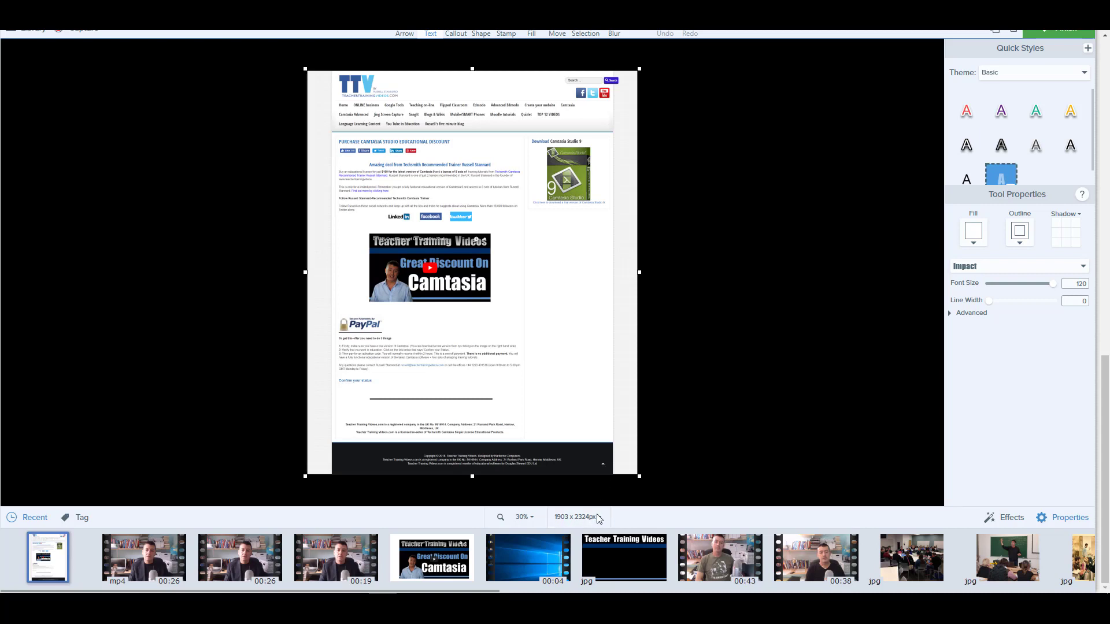
click(532, 517)
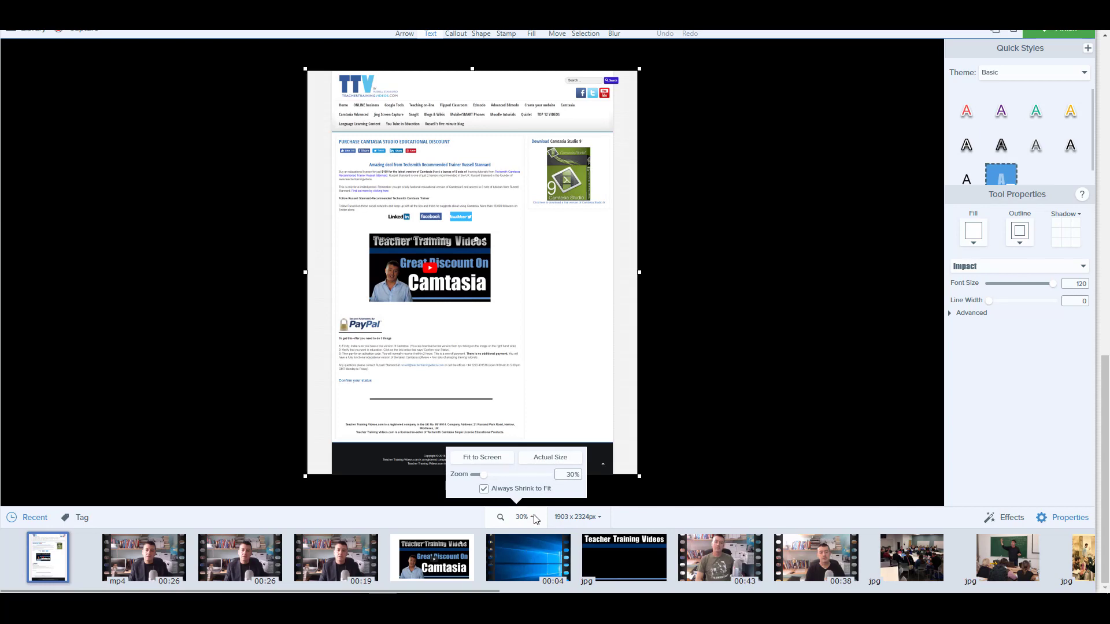
drag(482, 475, 503, 475)
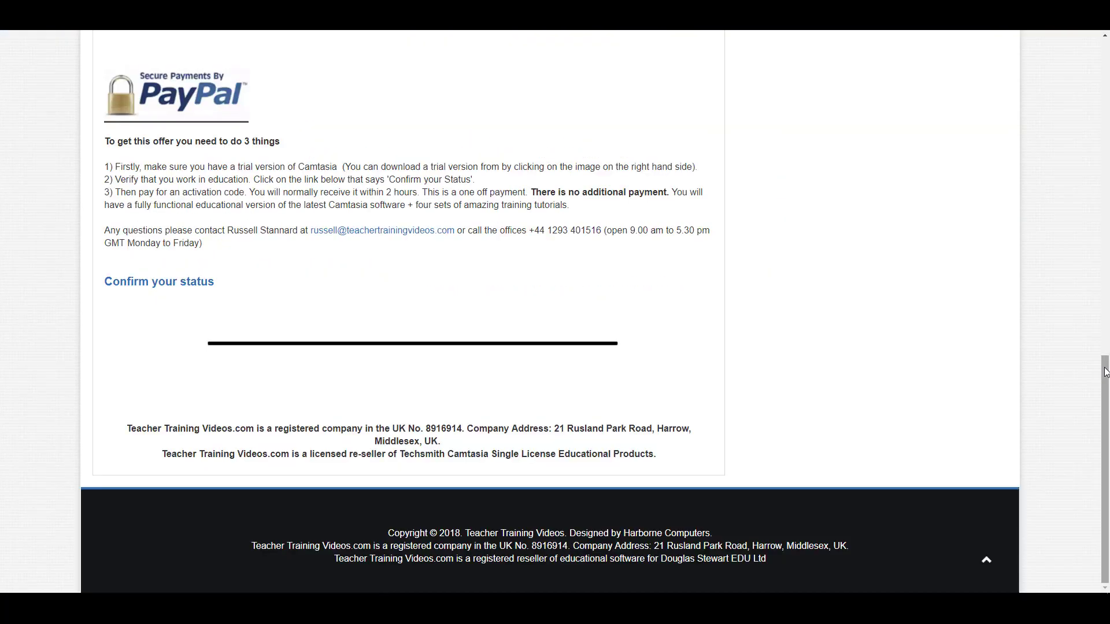
- Return to the browser and look over the full length of the Camtasia discount webpage
scroll(1107, 193, up, 6)
scroll(1106, 194, up, 5)
scroll(1107, 194, down, 10)
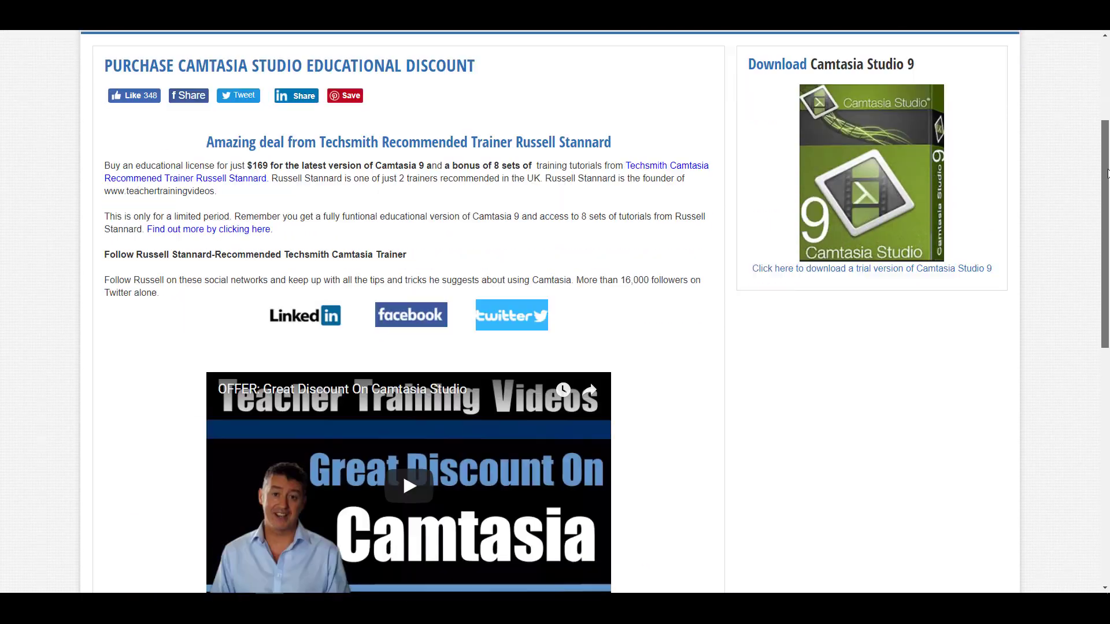
scroll(1107, 194, down, 2)
scroll(1107, 66, up, 15)
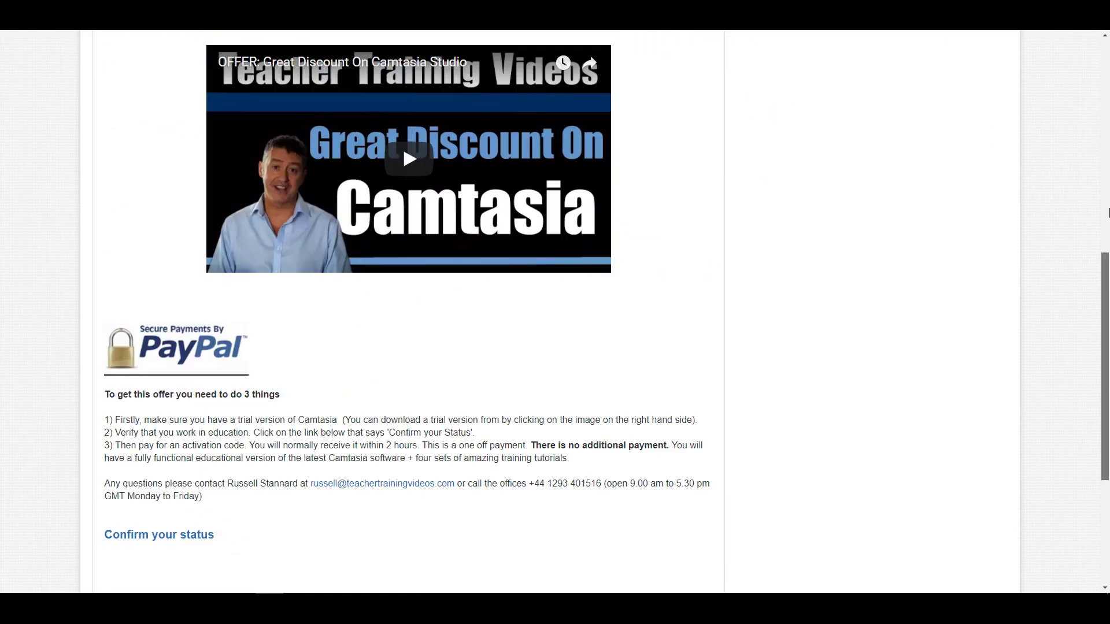
scroll(1107, 65, up, 1)
scroll(1107, 86, down, 11)
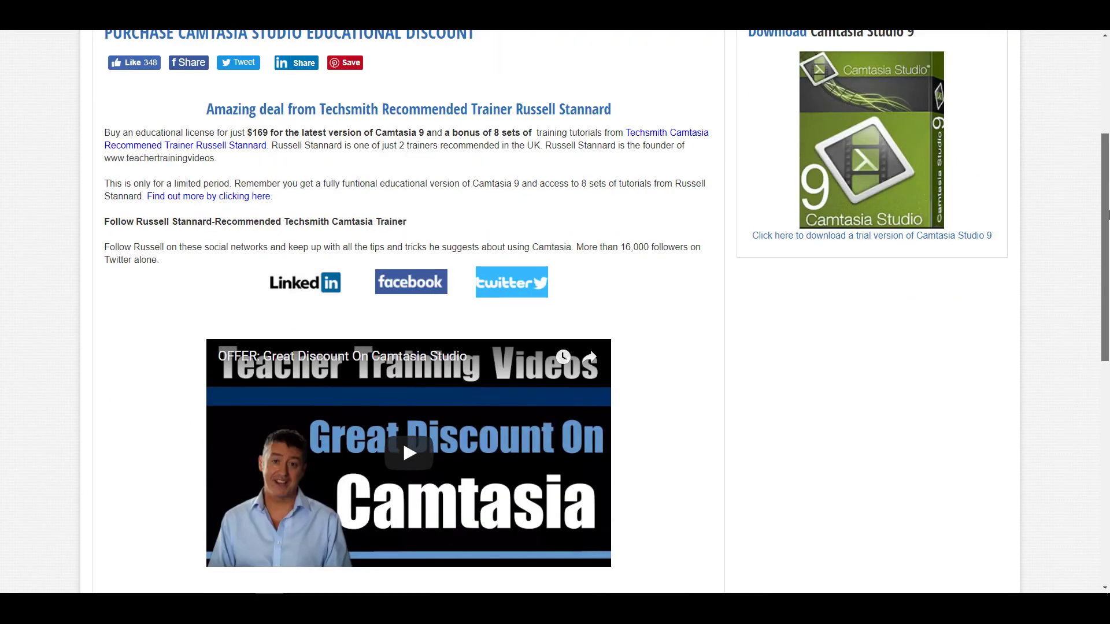
scroll(1106, 127, up, 7)
scroll(1107, 127, up, 2)
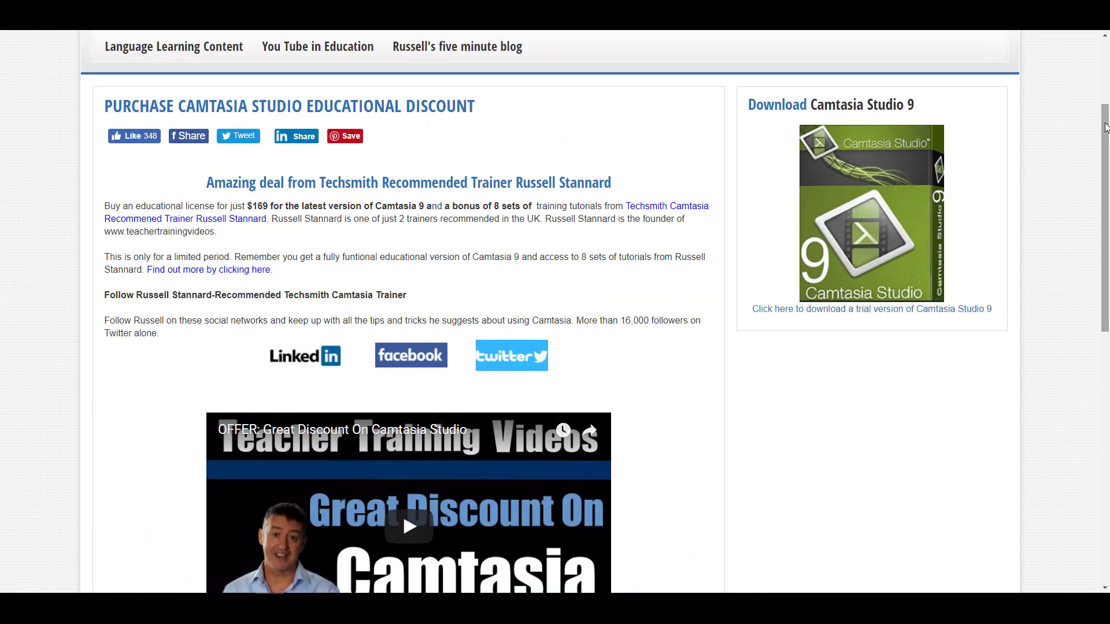
drag(1106, 127, 1104, 355)
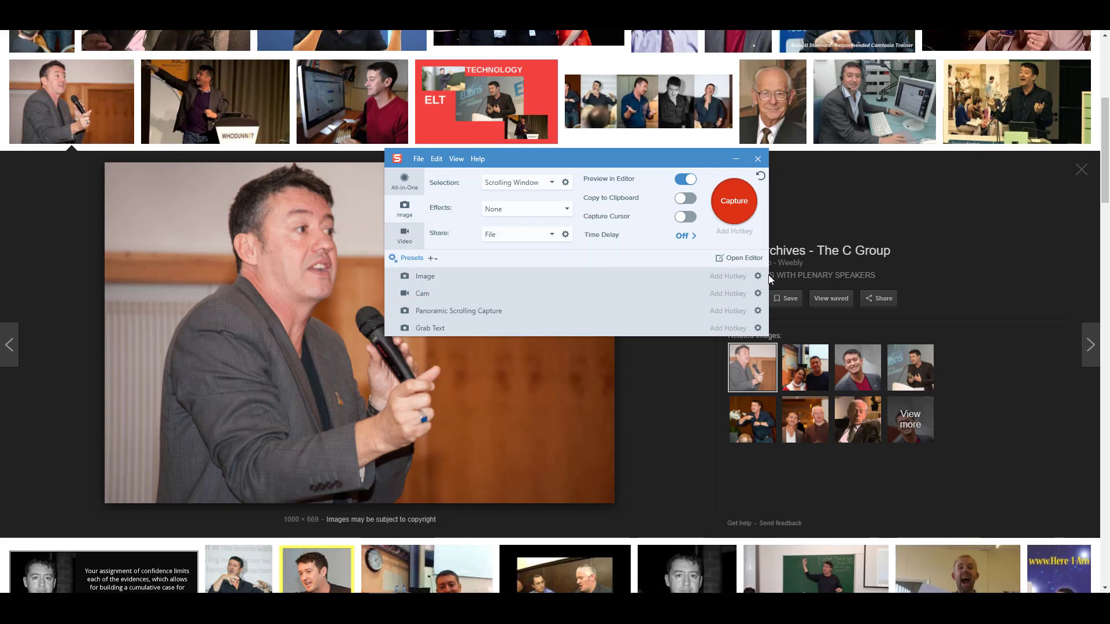
- Capture the photo of the man holding a microphone with the Image preset's fixed region, framed from the photo's upper left, and save it
mouse_move(759, 280)
click(405, 276)
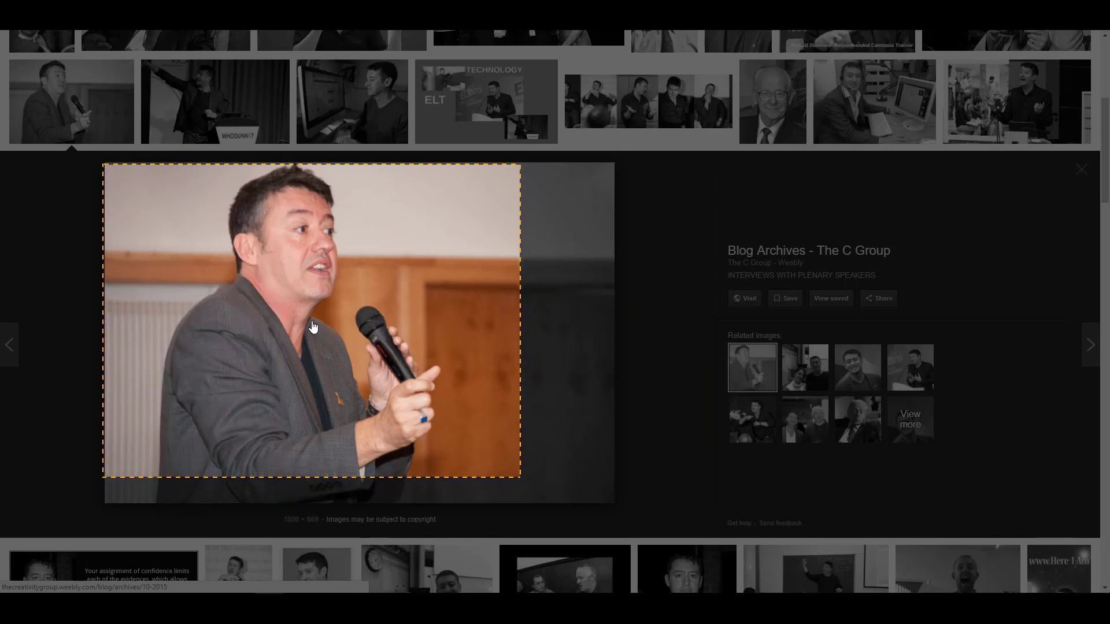
click(313, 327)
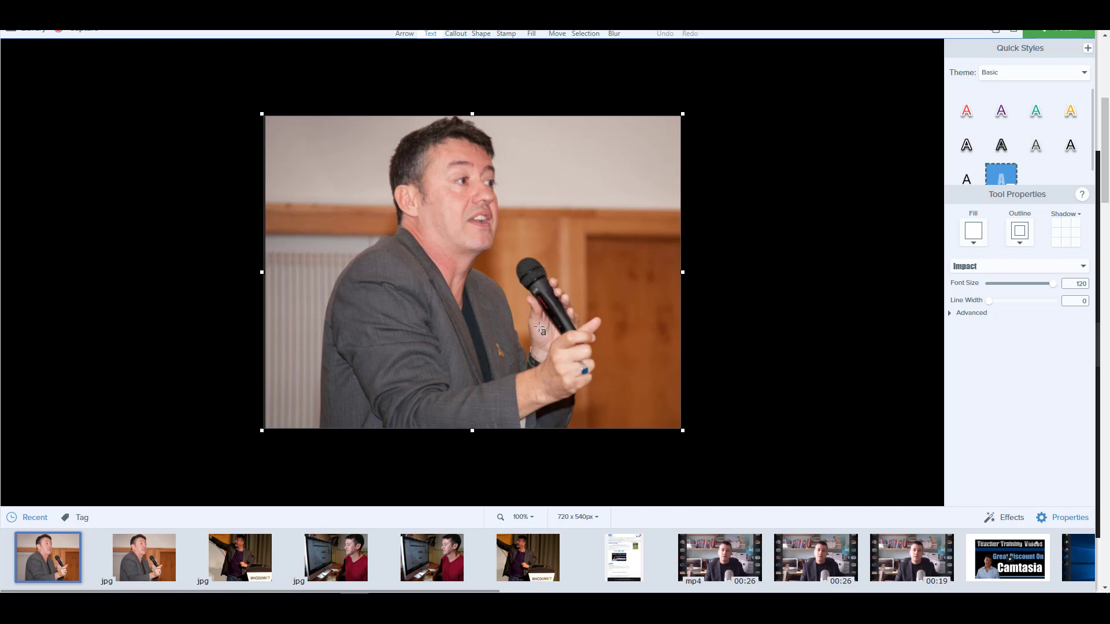
click(1066, 35)
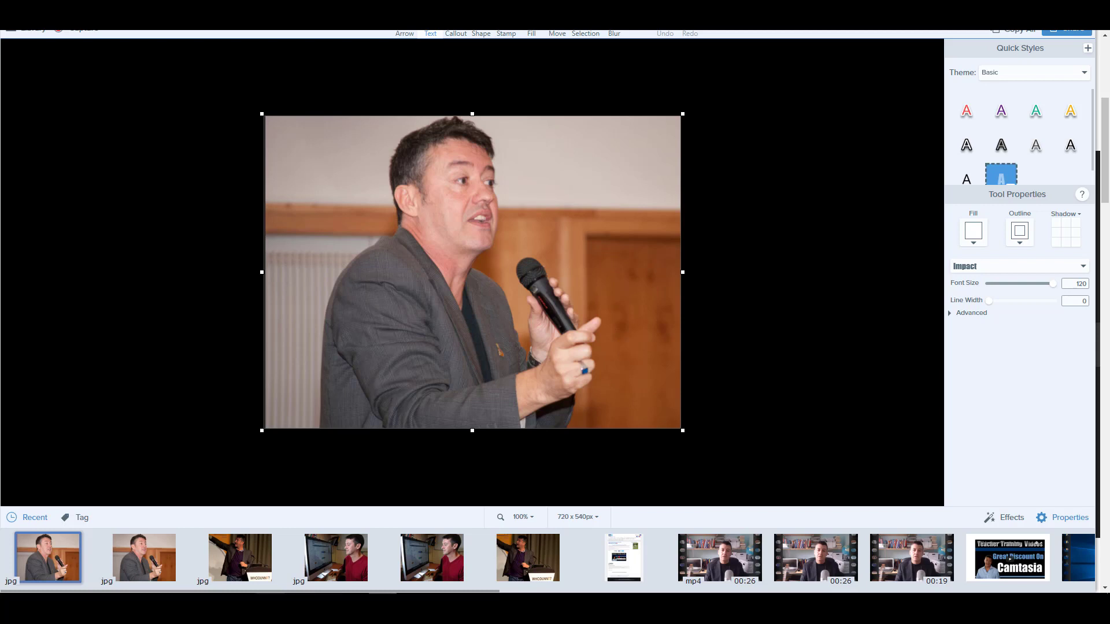
- Go to the next photo in the browser, capture the speaker at the WHODUNNIT lectern with the Image preset, and save it
mouse_move(270, 601)
click(270, 555)
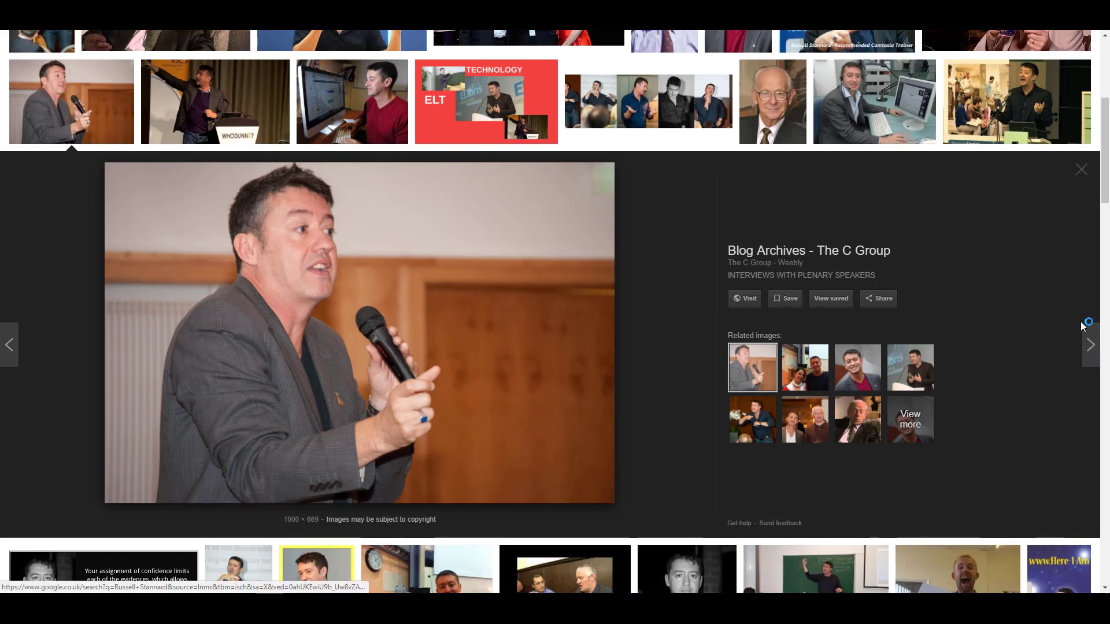
click(1091, 353)
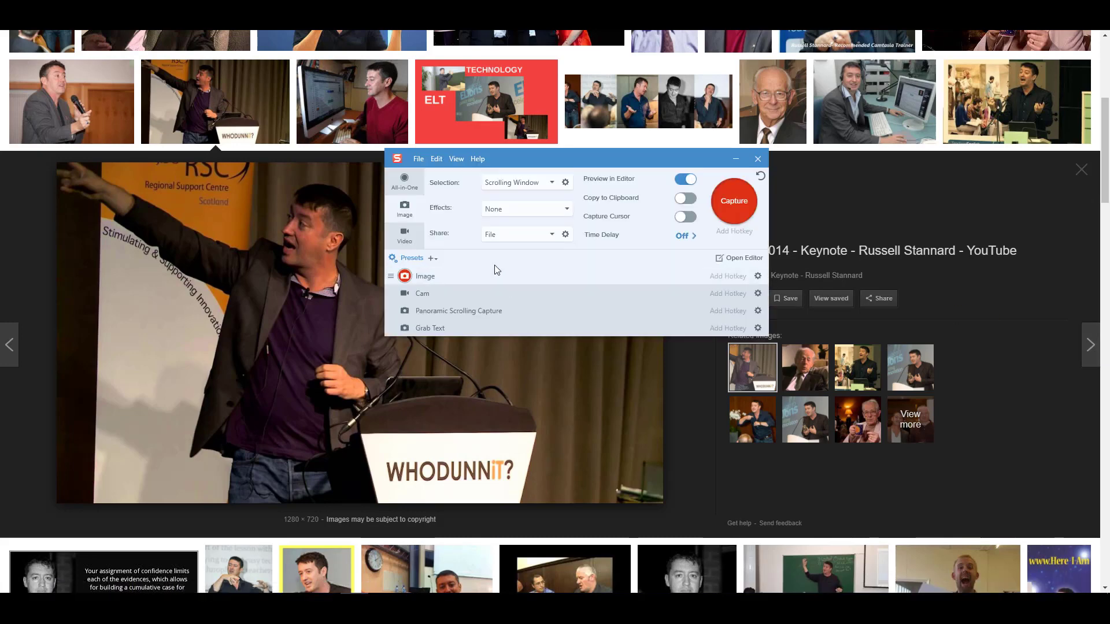
click(406, 278)
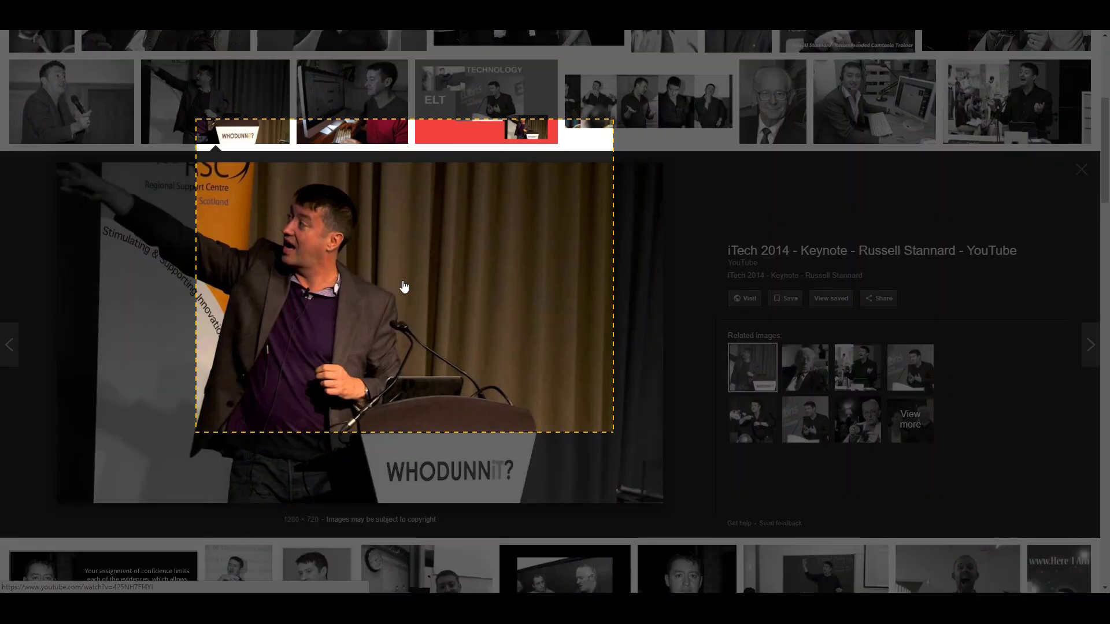
click(322, 340)
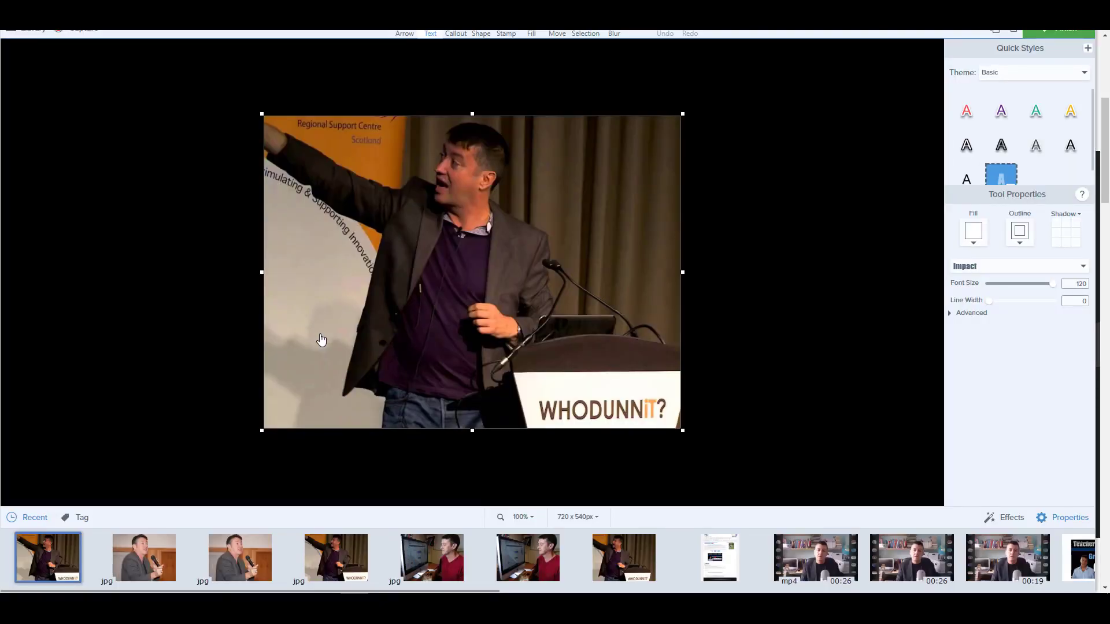
click(1065, 33)
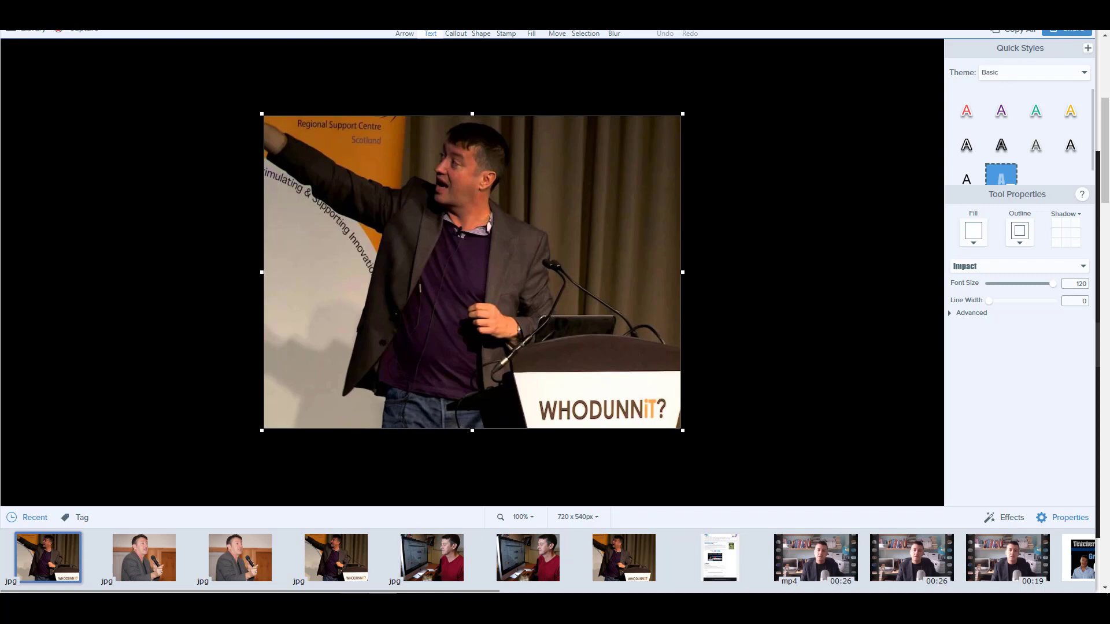
- Go to the next photo in the browser and capture the man in the red sweater at the computer with the Image preset
click(269, 594)
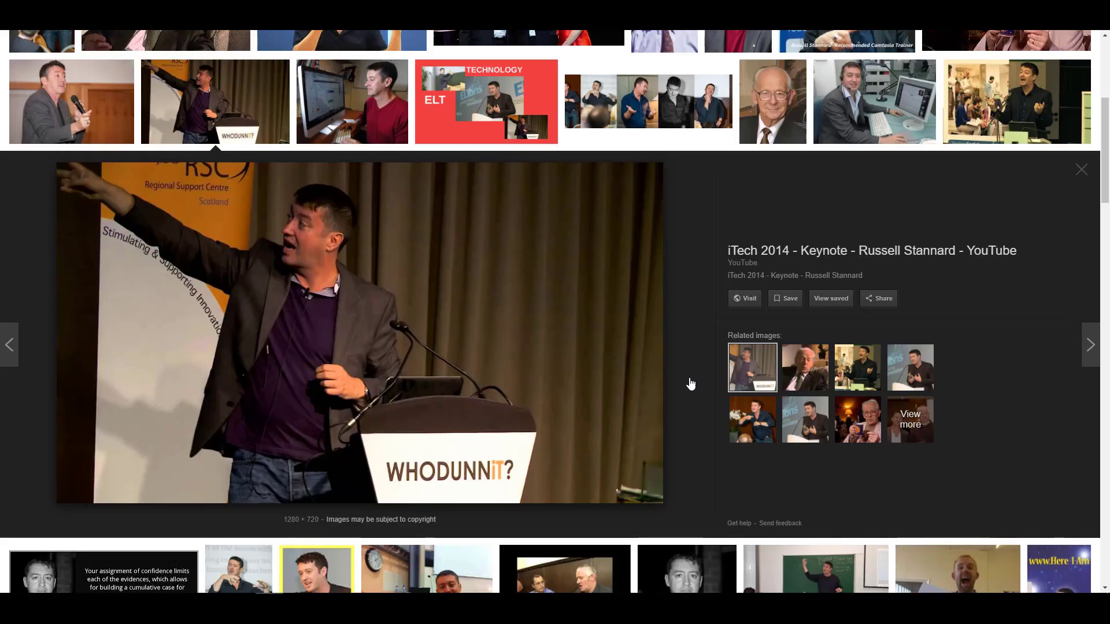
click(1091, 351)
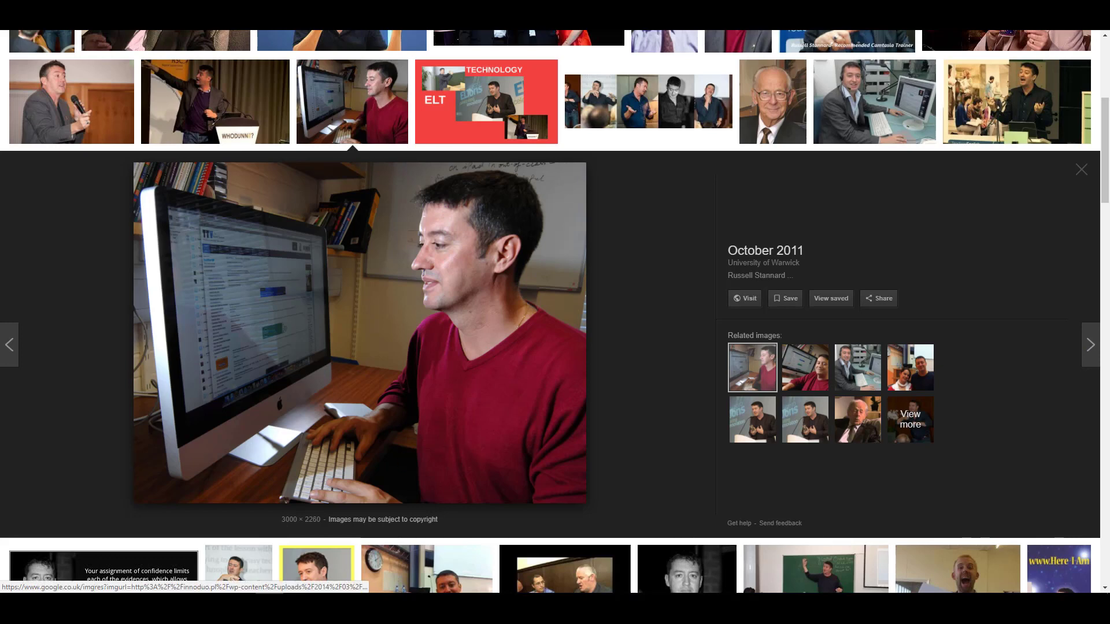
click(353, 594)
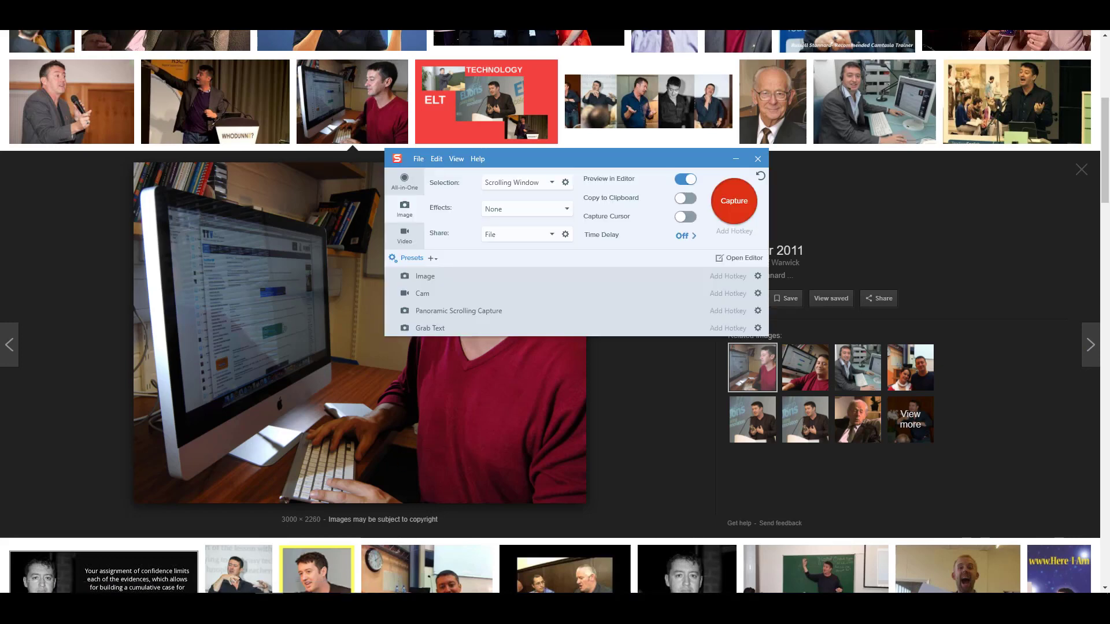
click(404, 277)
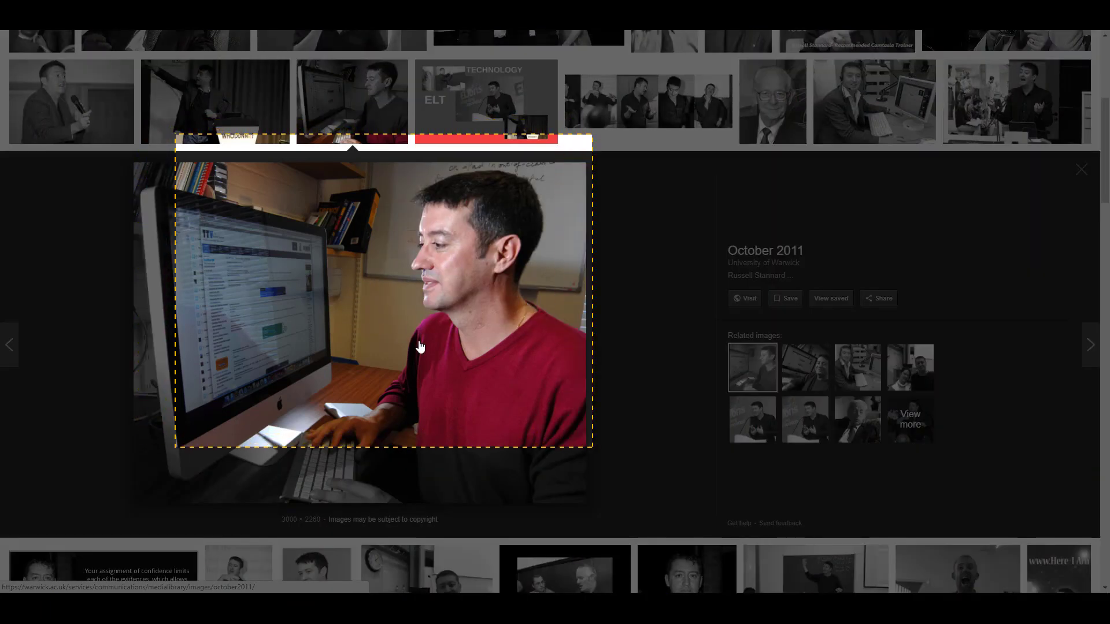
click(363, 329)
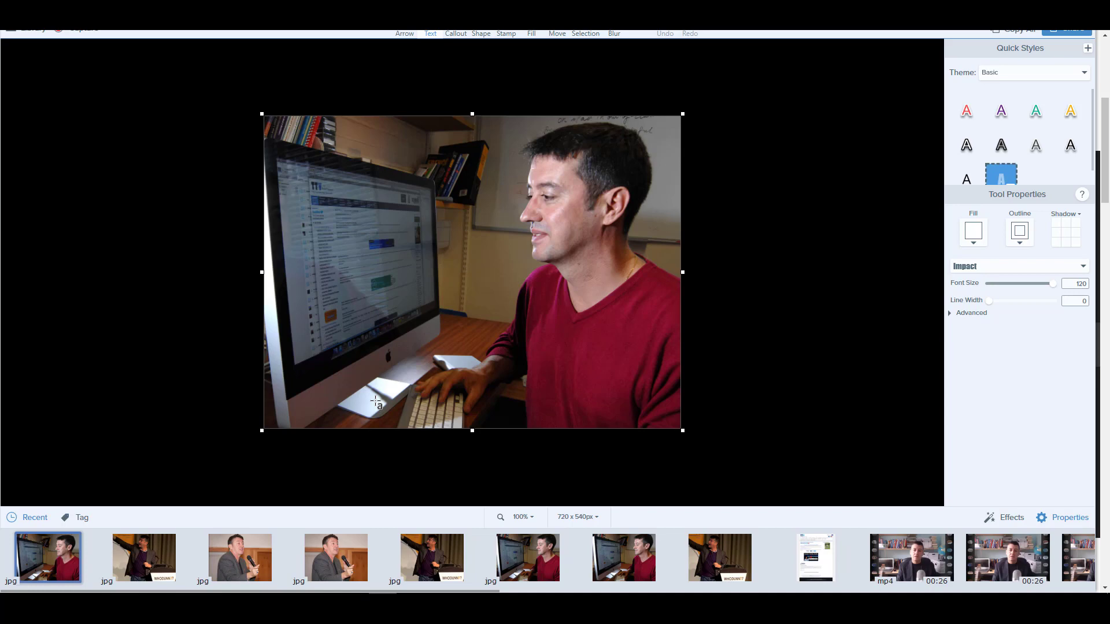
- Switch to File Explorer and open the 720 folder inside the current pictures folder
key(alt+Tab)
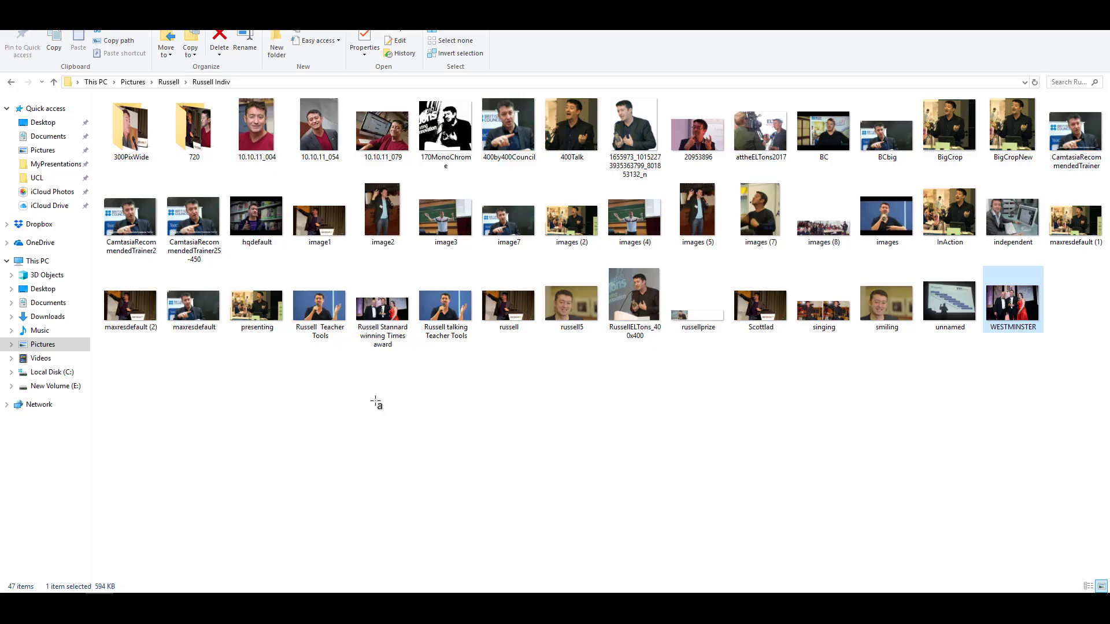
double_click(197, 132)
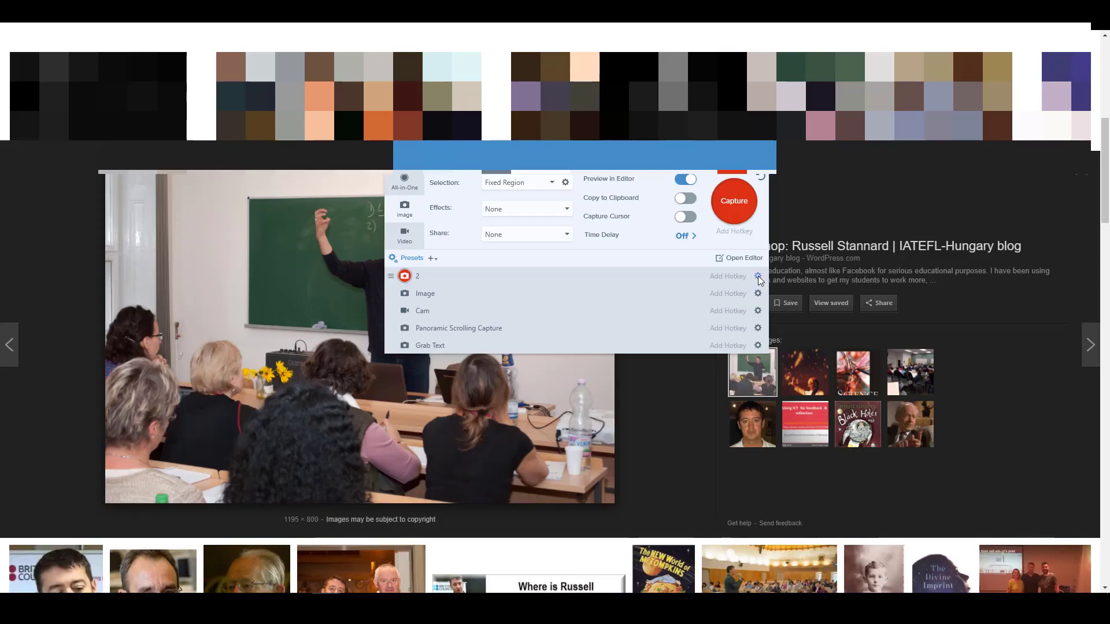
- Delete the capture preset named 2 and start a new Image preset with its selection set to Region
click(757, 276)
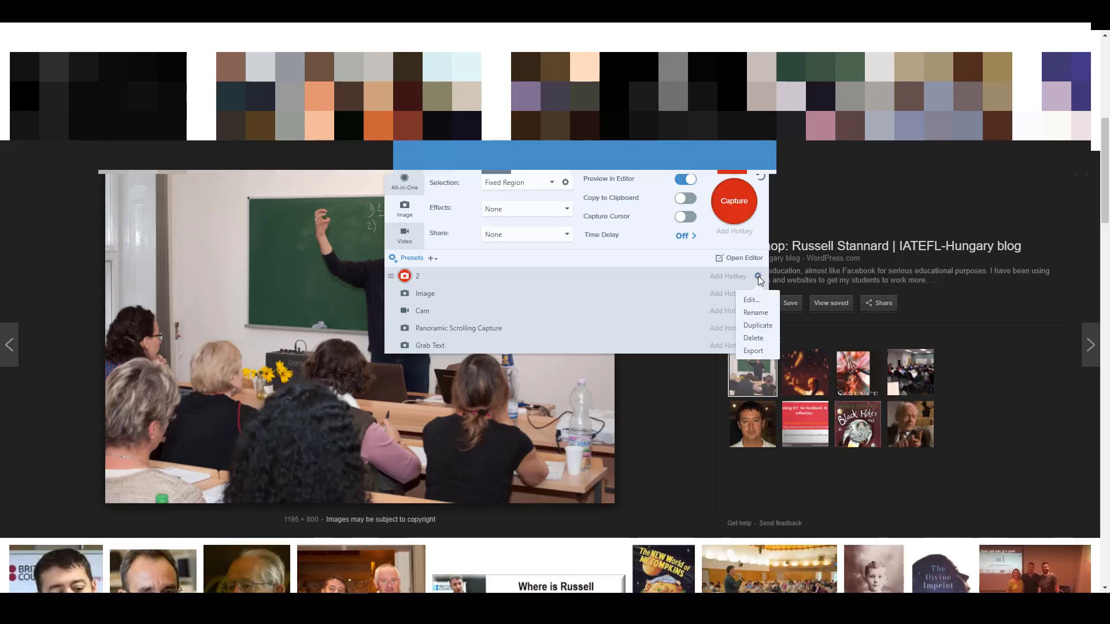
click(754, 341)
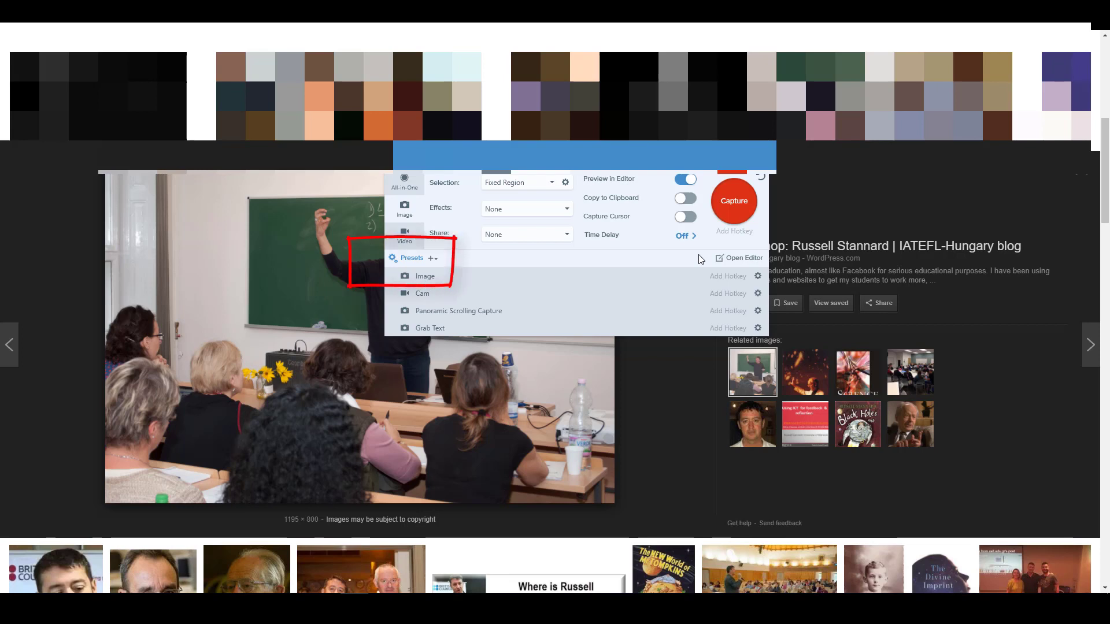
click(428, 260)
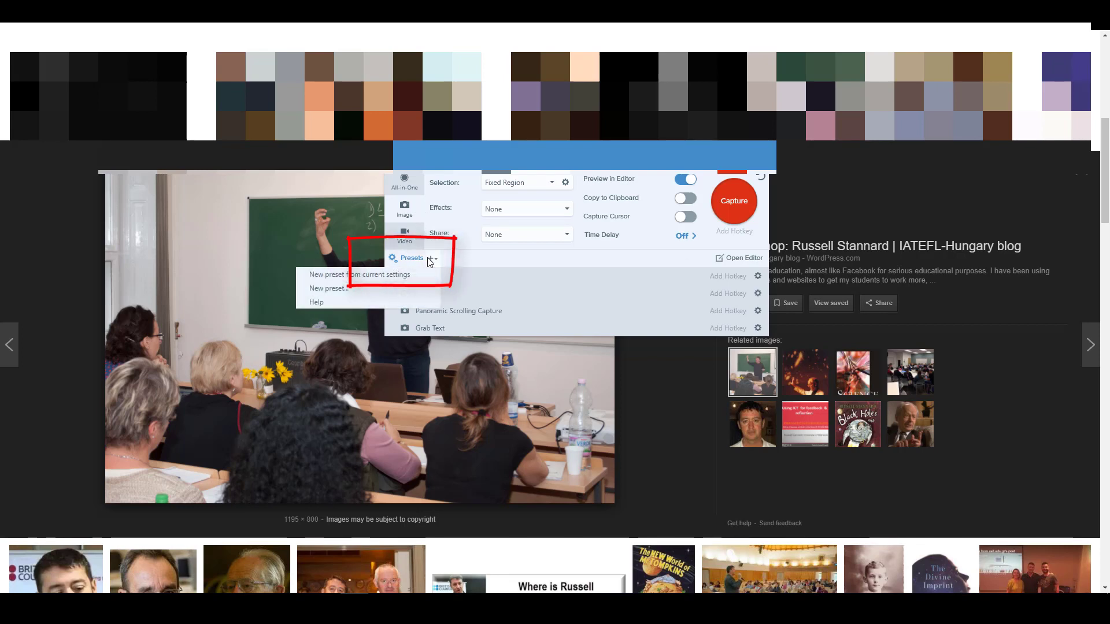
click(341, 293)
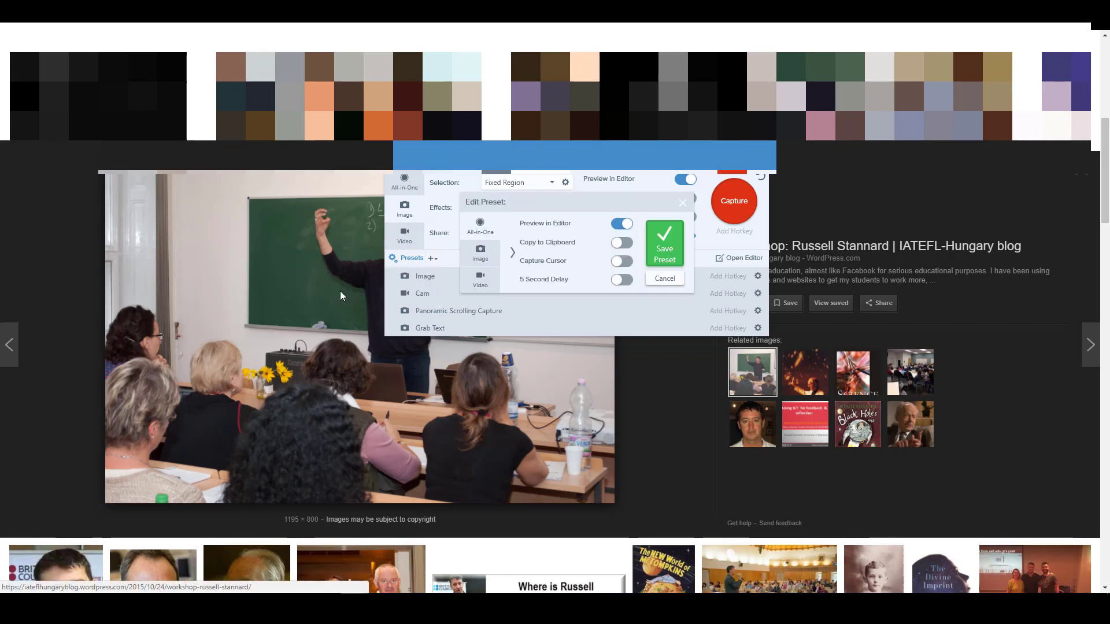
click(481, 253)
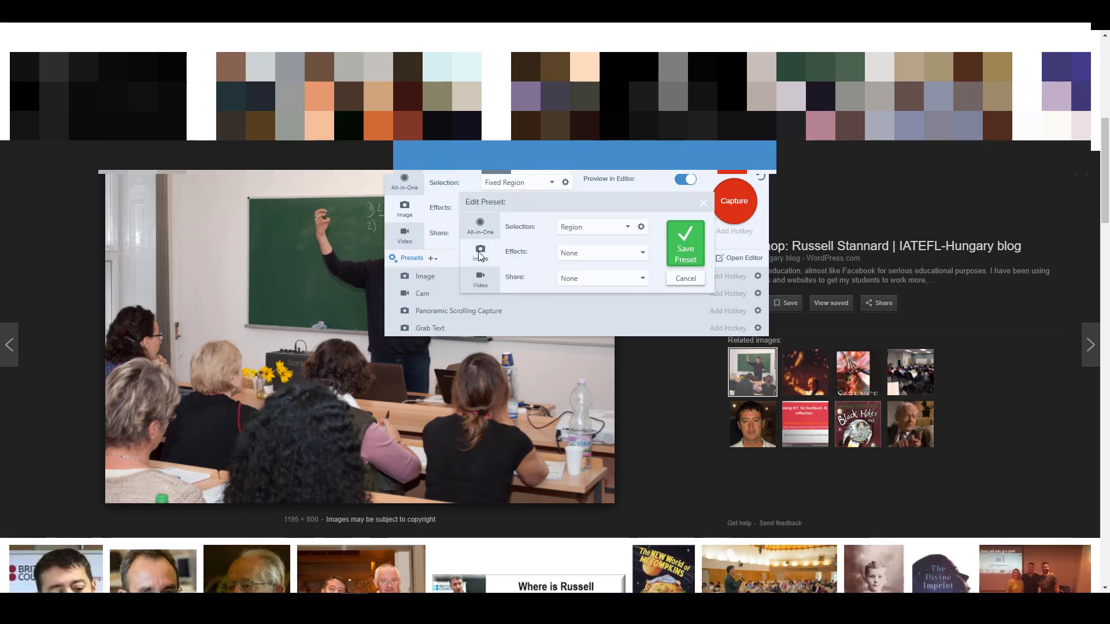
click(627, 228)
click(591, 248)
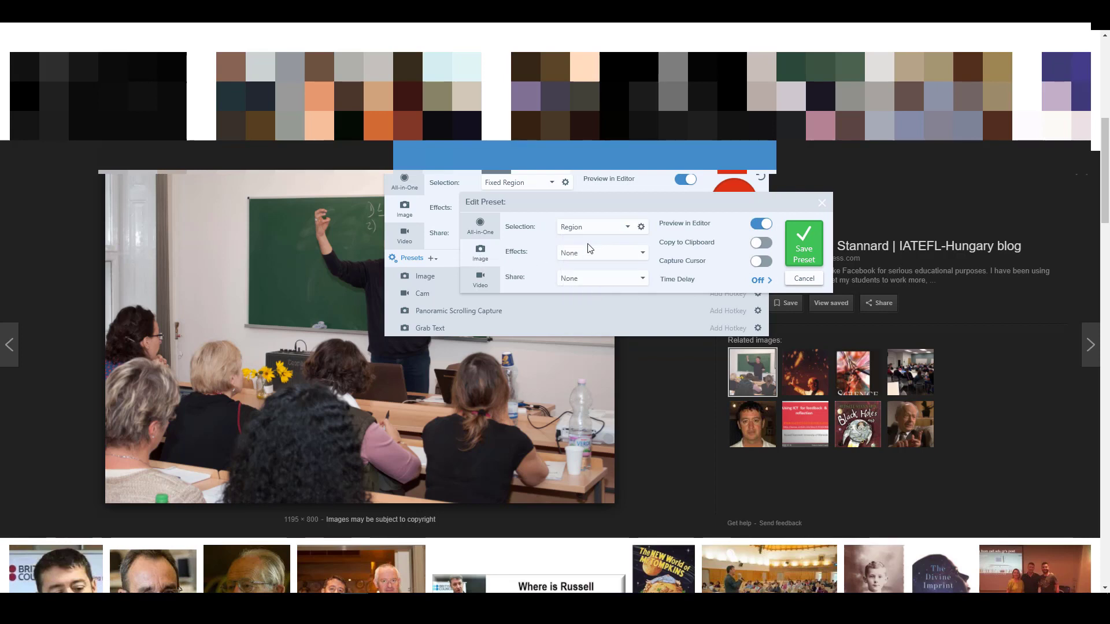
- Change the new preset's selection to a fixed region, enter its custom width and height, and return to the Edit Preset dialog
click(641, 226)
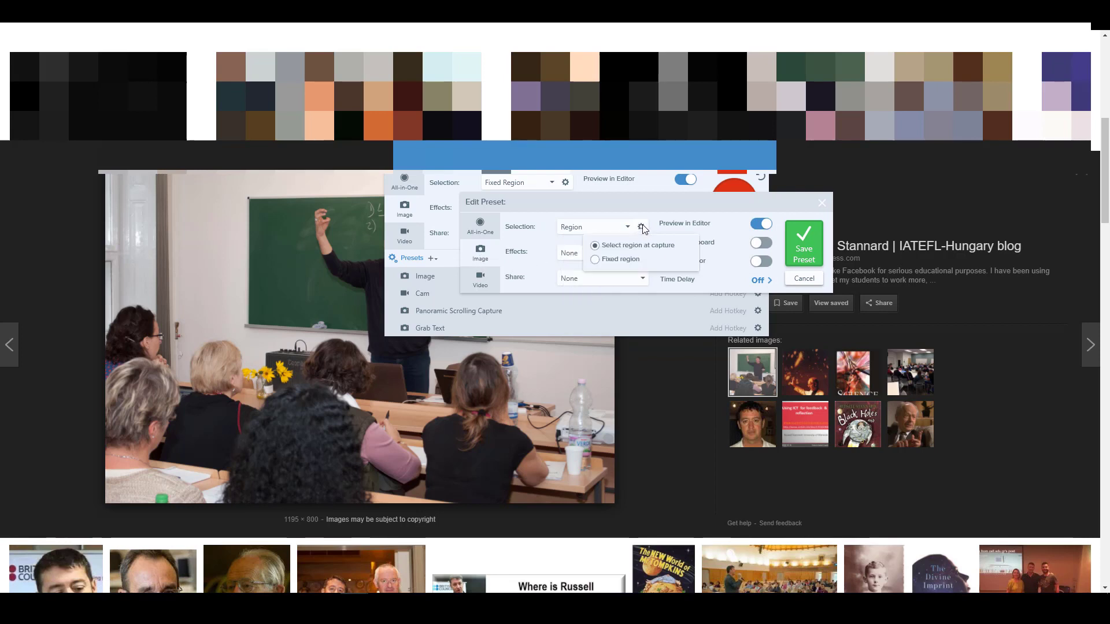
click(596, 260)
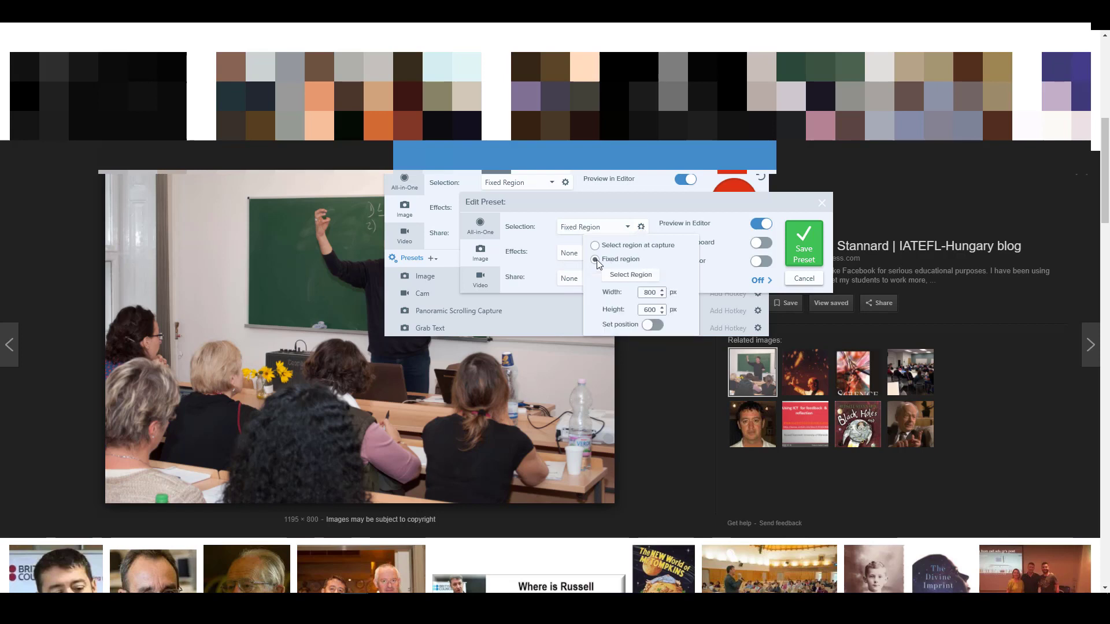
double_click(651, 293)
key(BackSpace)
double_click(657, 310)
text(3)
click(668, 369)
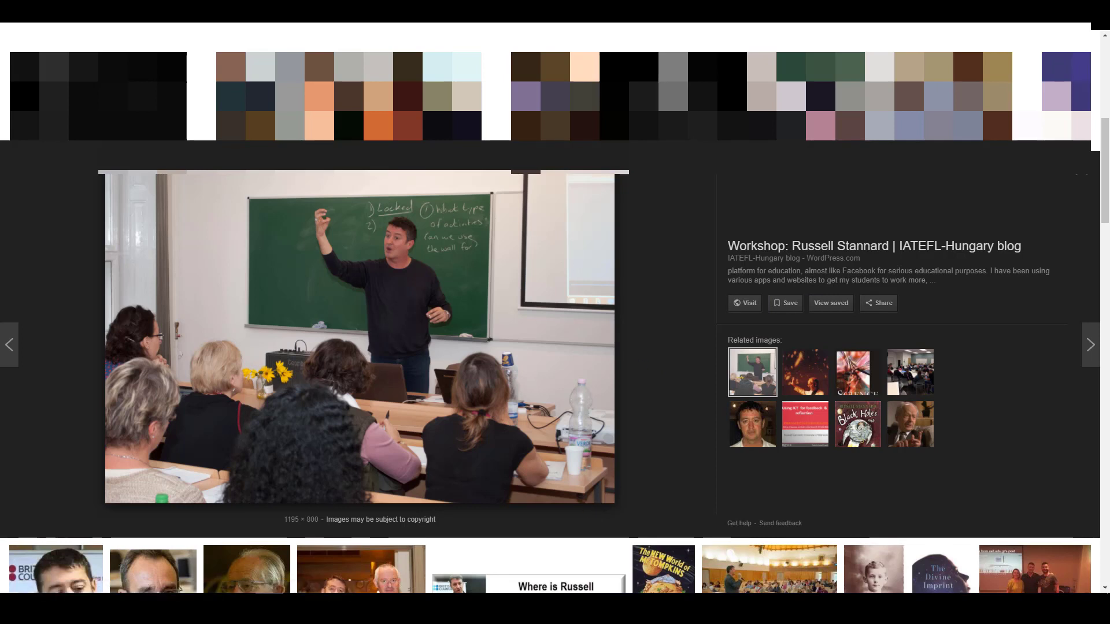
mouse_move(354, 607)
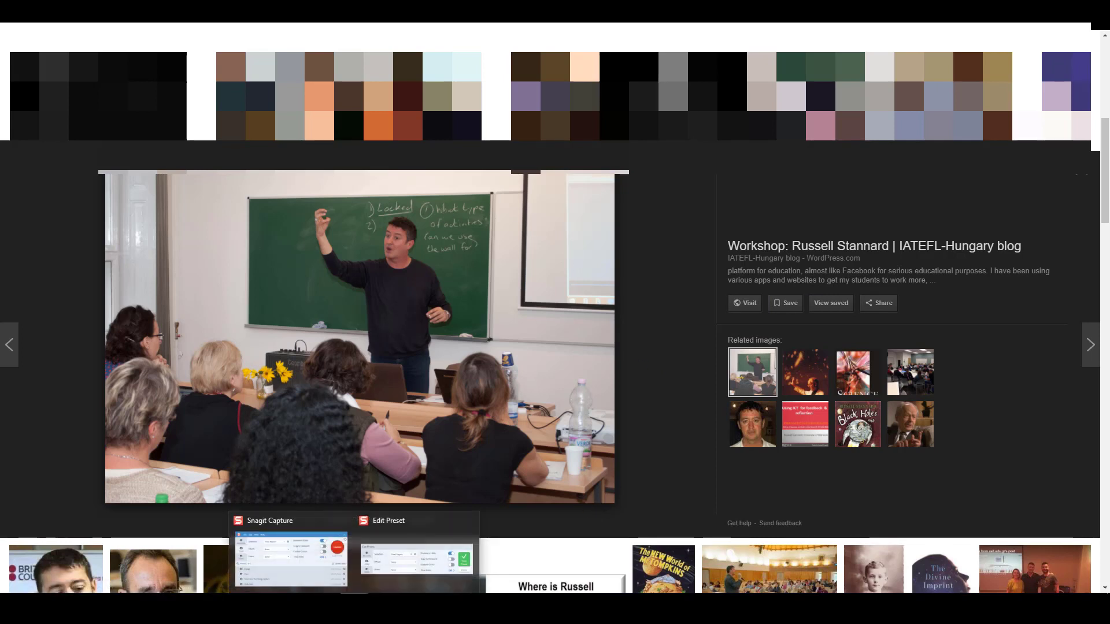
click(324, 580)
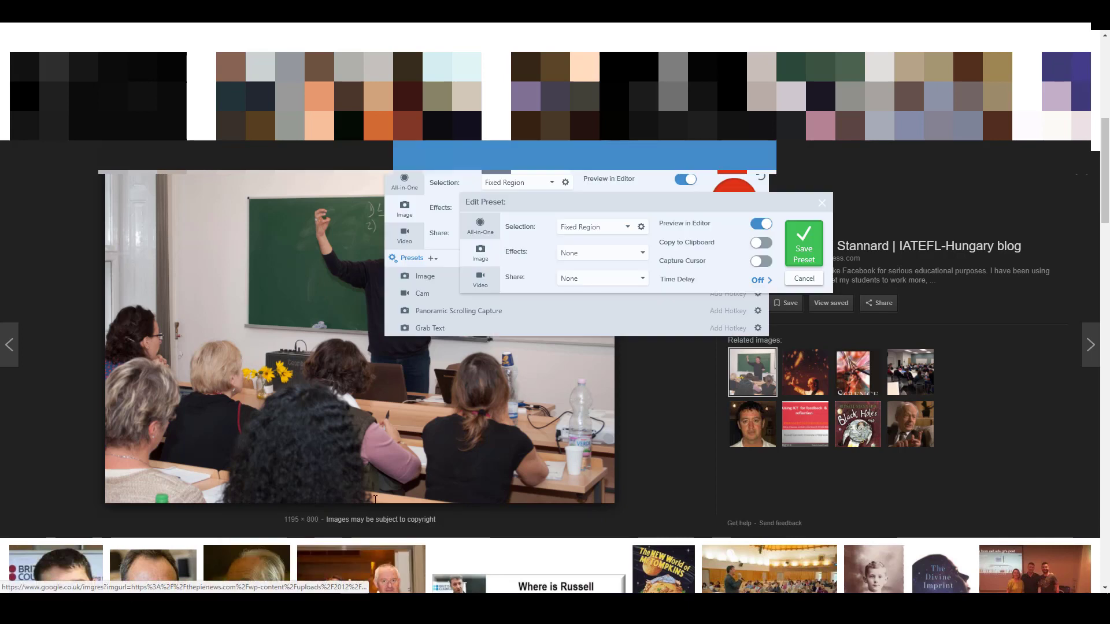
- Add a Border effect to the new preset, colour it yellow, and return to the Edit Preset dialog
click(643, 254)
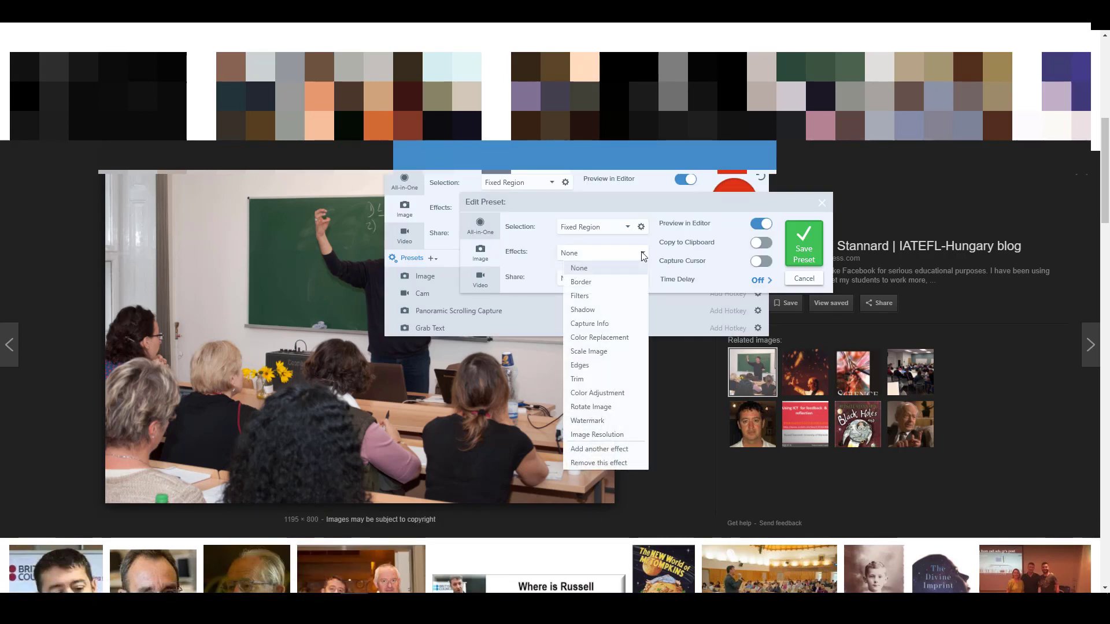
click(587, 286)
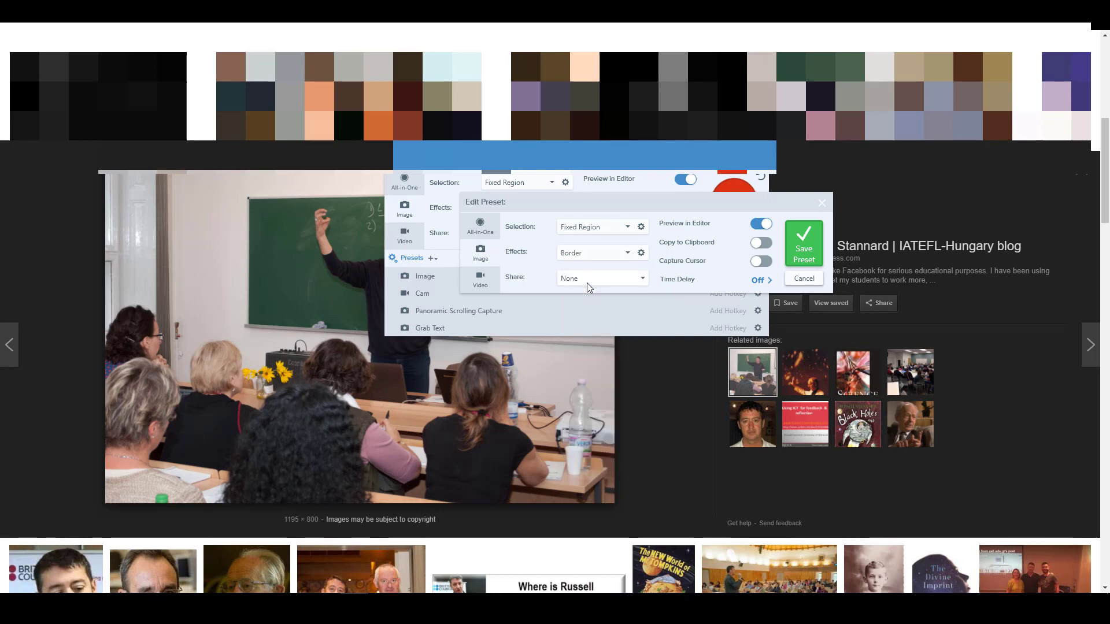
click(641, 255)
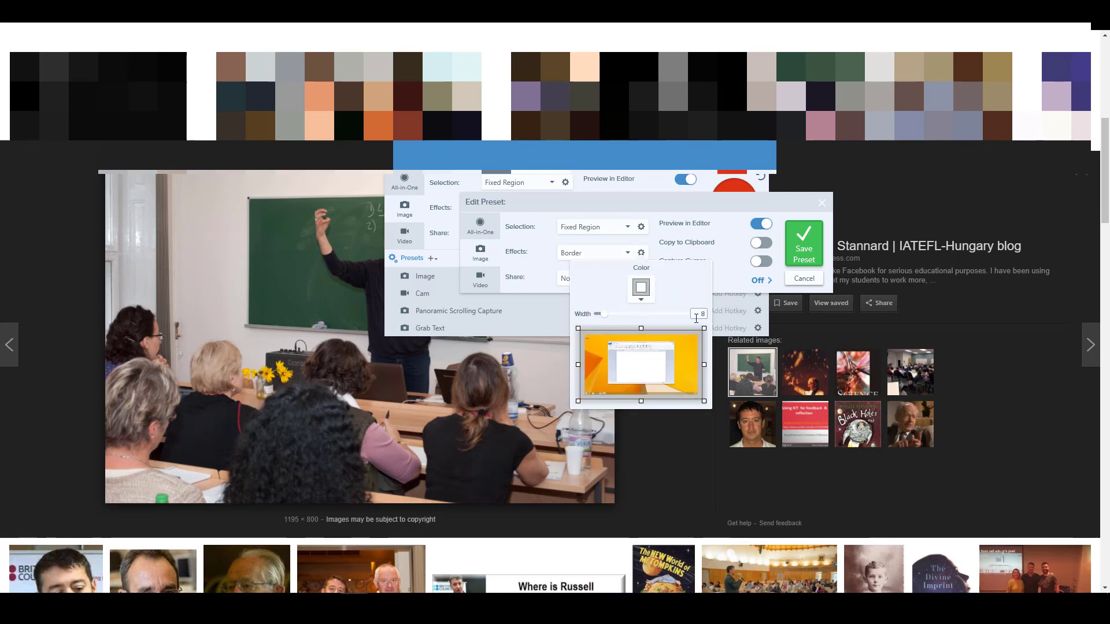
click(642, 301)
click(619, 334)
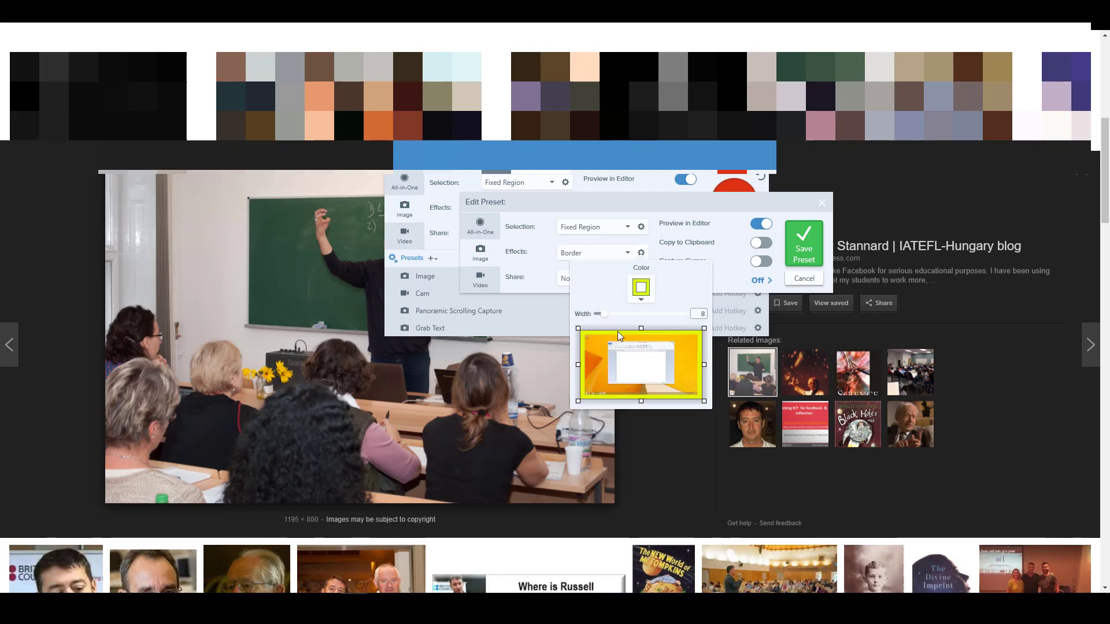
click(639, 460)
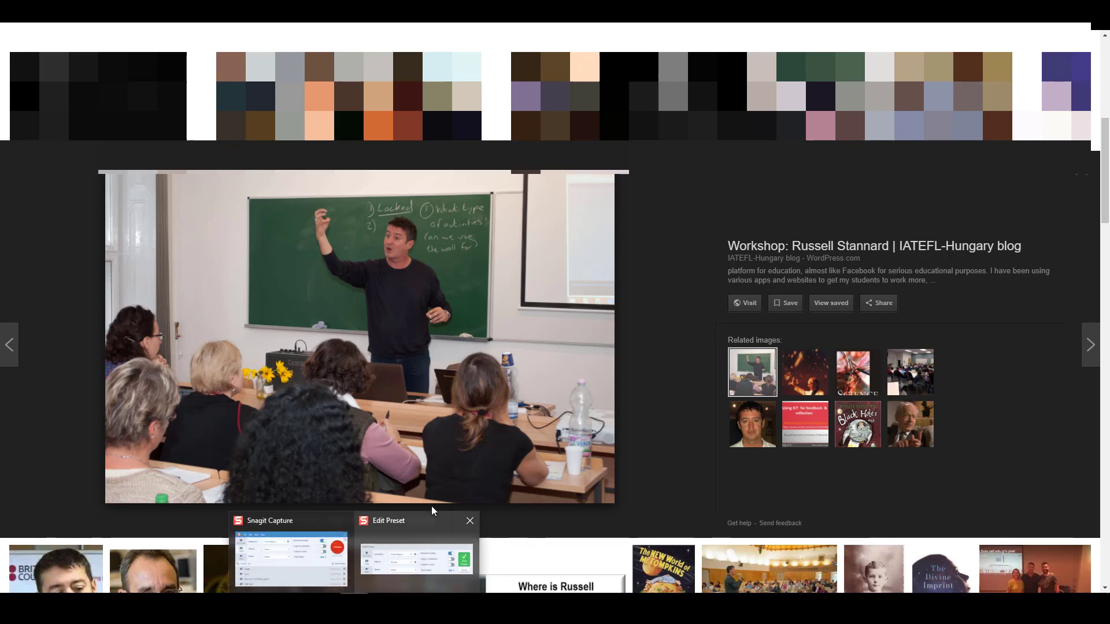
click(323, 560)
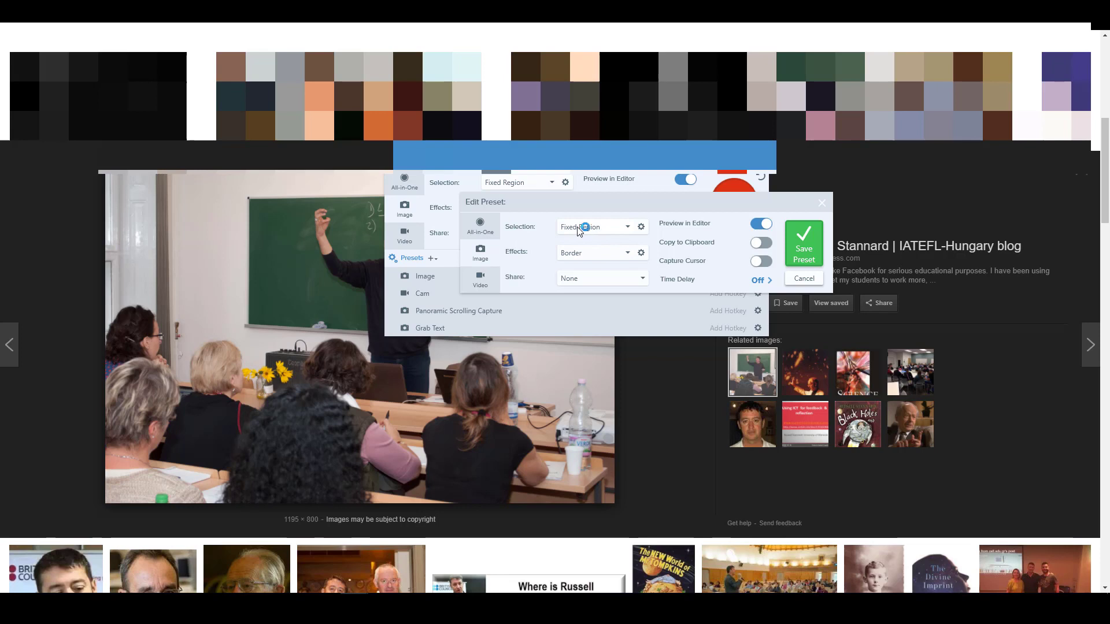
- Set the preset to share to File with an automatic file name
click(644, 279)
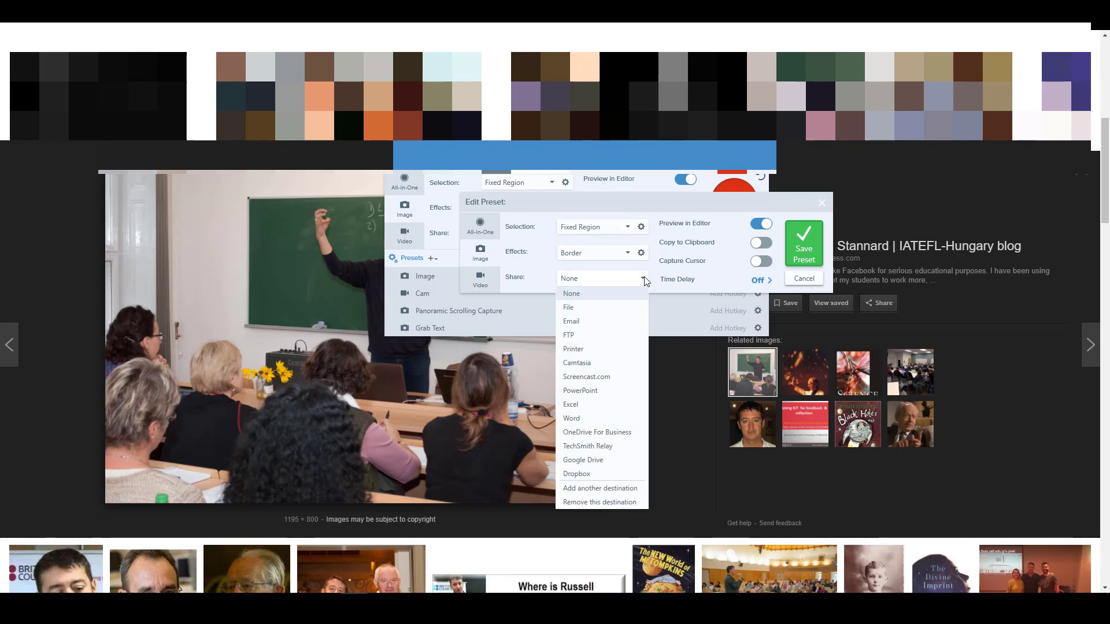
click(574, 308)
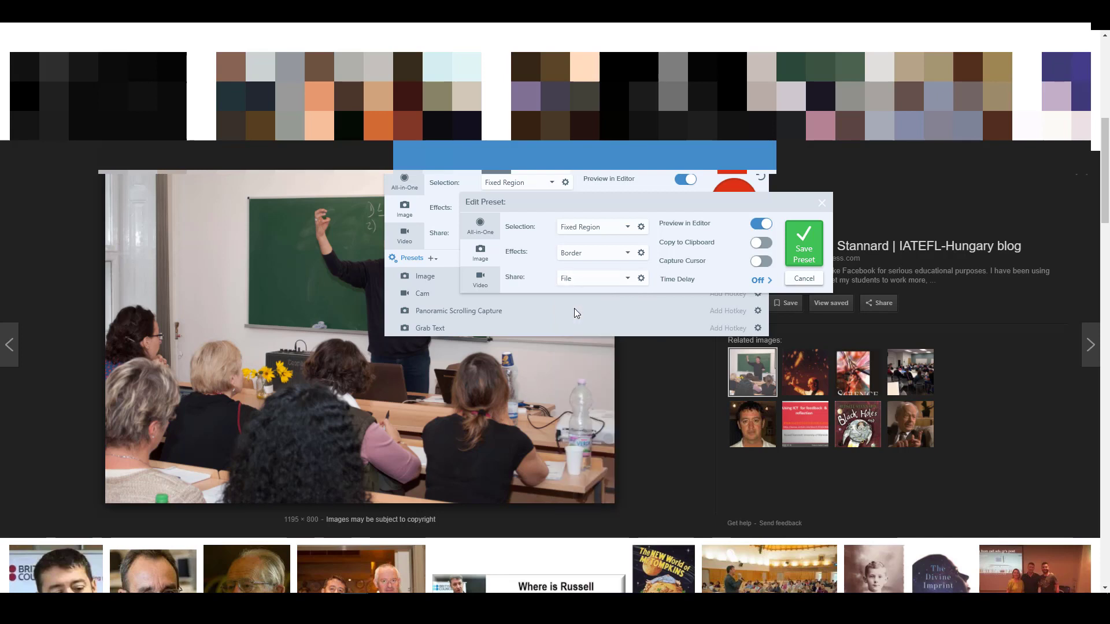
click(642, 279)
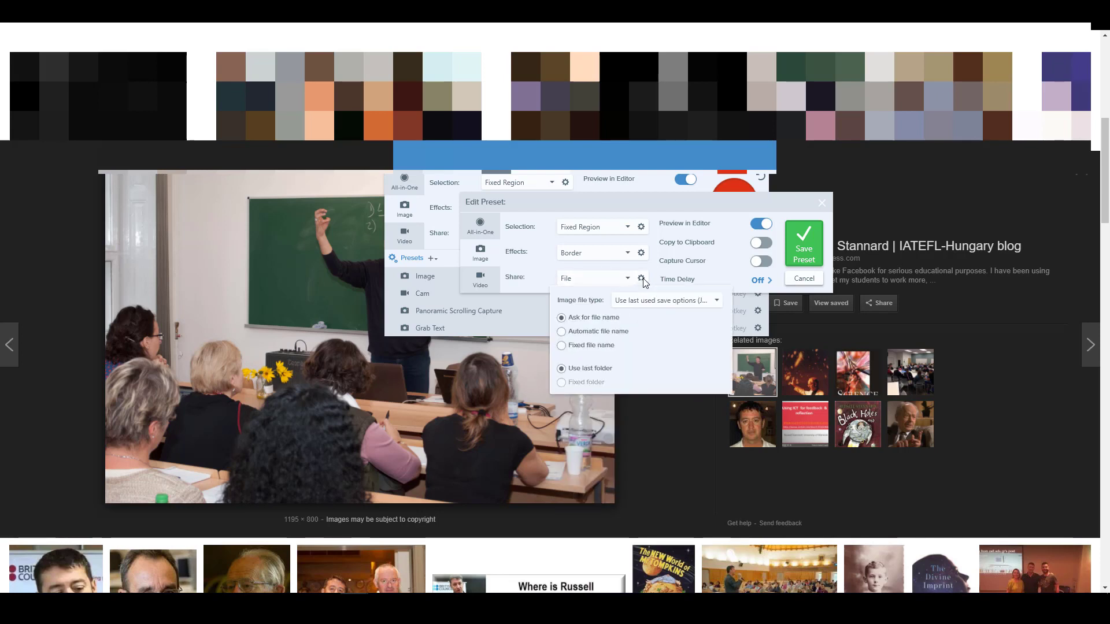
click(563, 332)
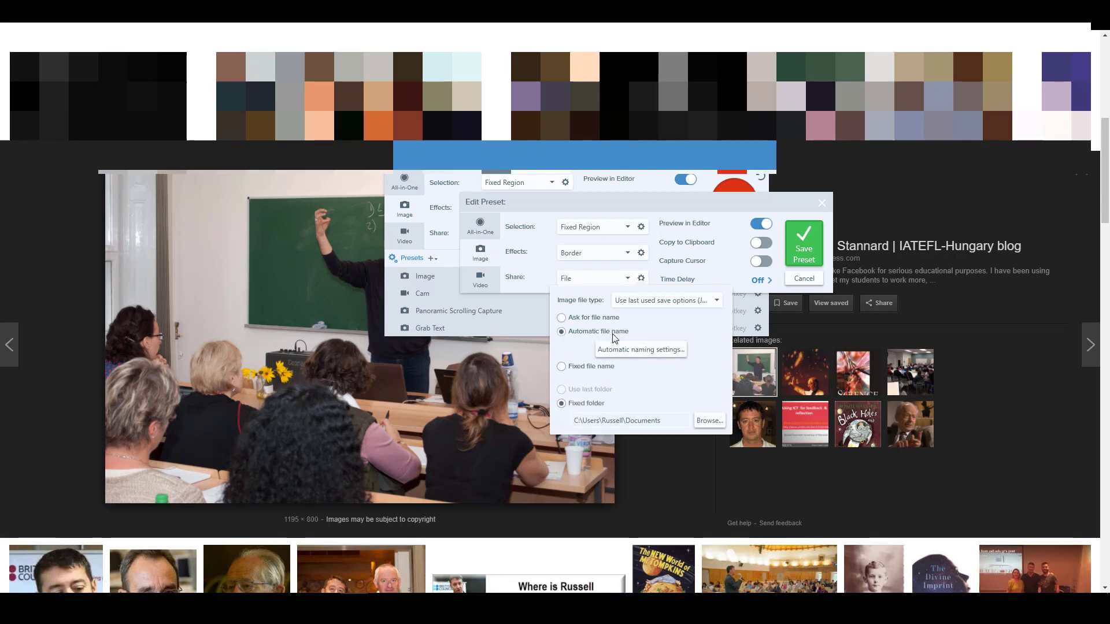
- Choose the 300PixWide folder, nested inside Pictures, as the preset's fixed save folder
click(710, 420)
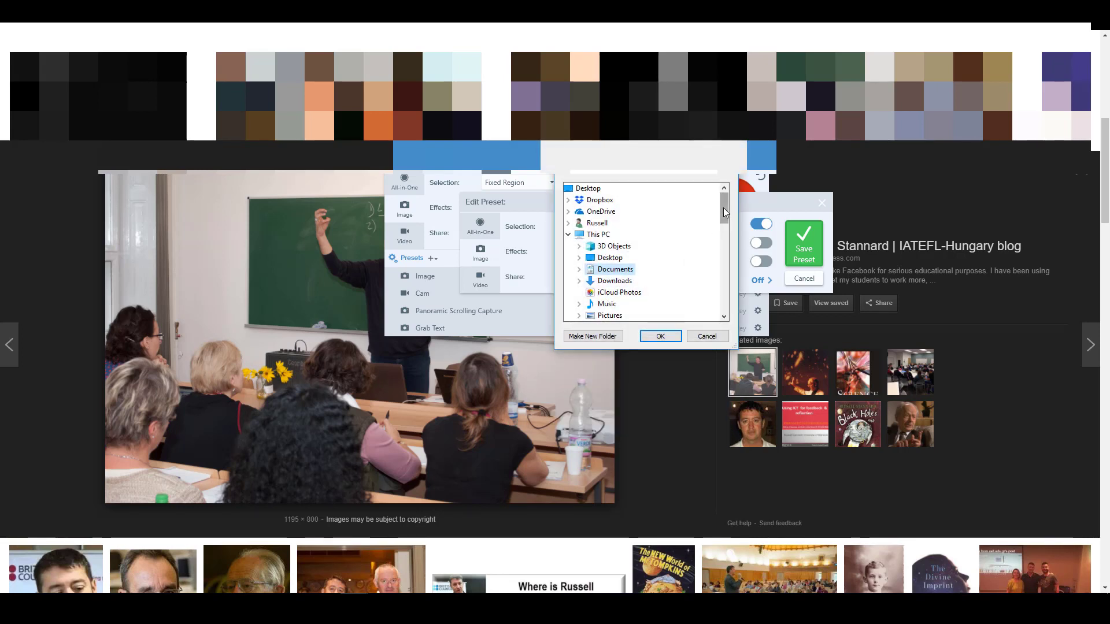
drag(723, 207, 720, 217)
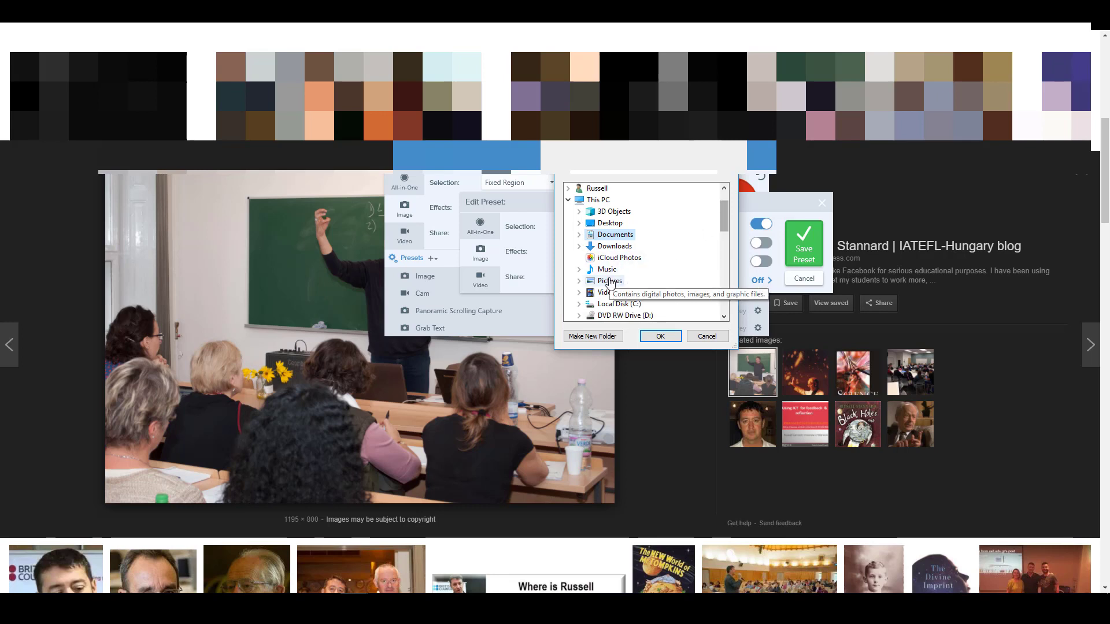
click(610, 281)
click(726, 231)
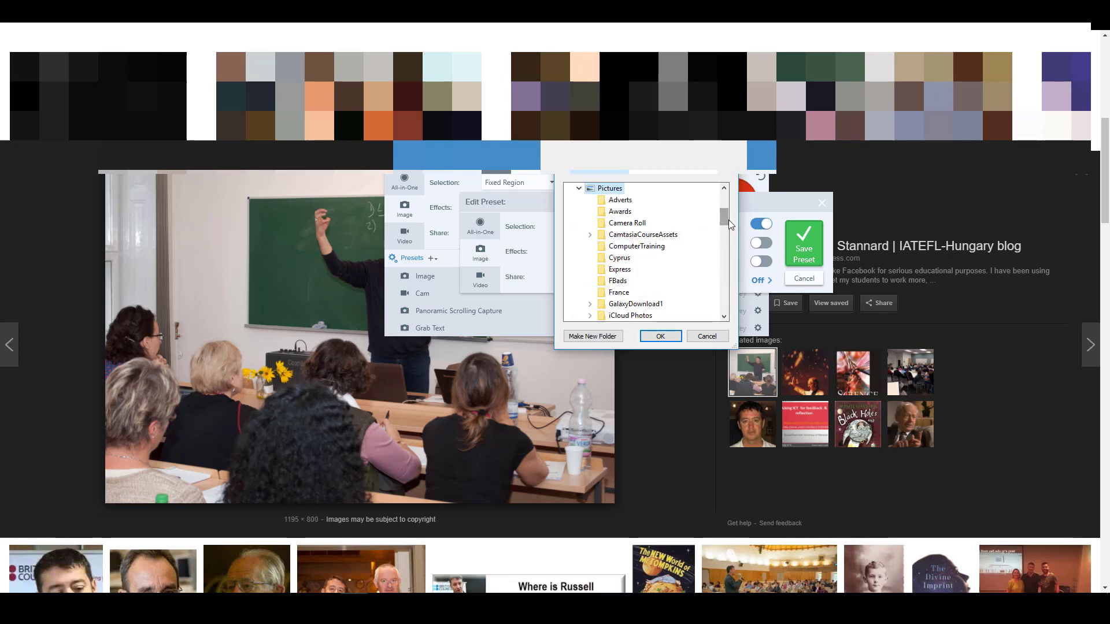
drag(726, 233, 724, 243)
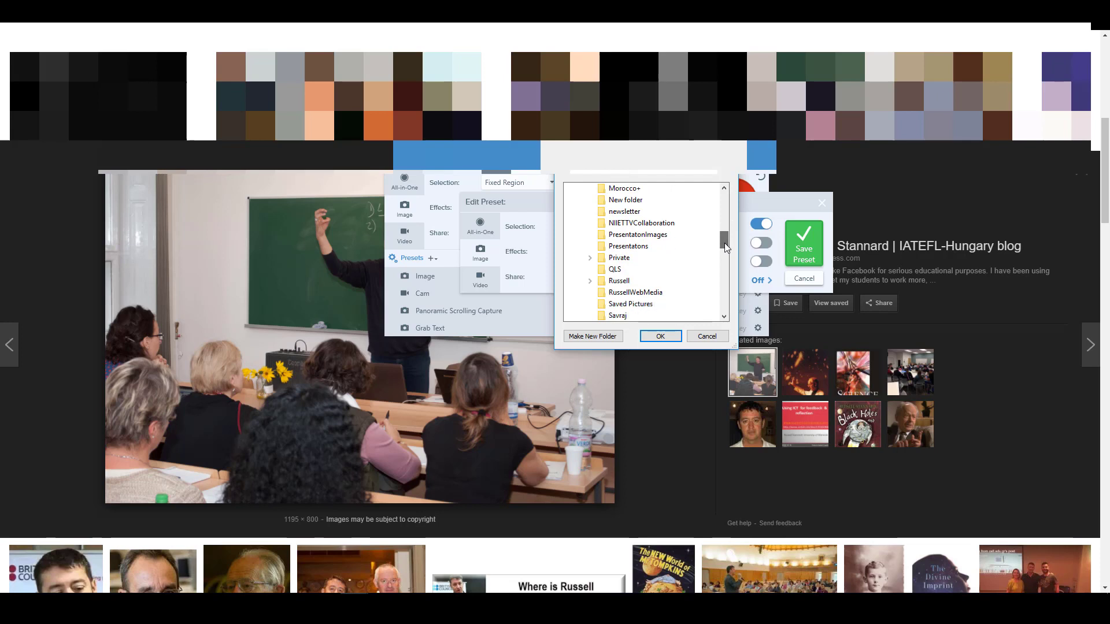
click(621, 281)
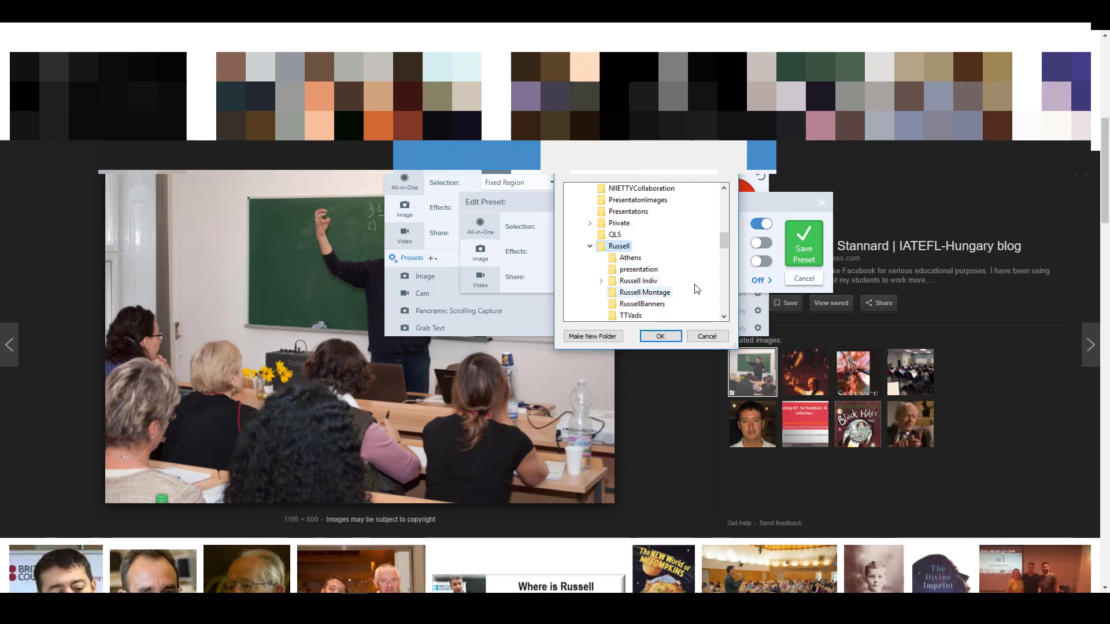
double_click(635, 281)
scroll(724, 243, down, 1)
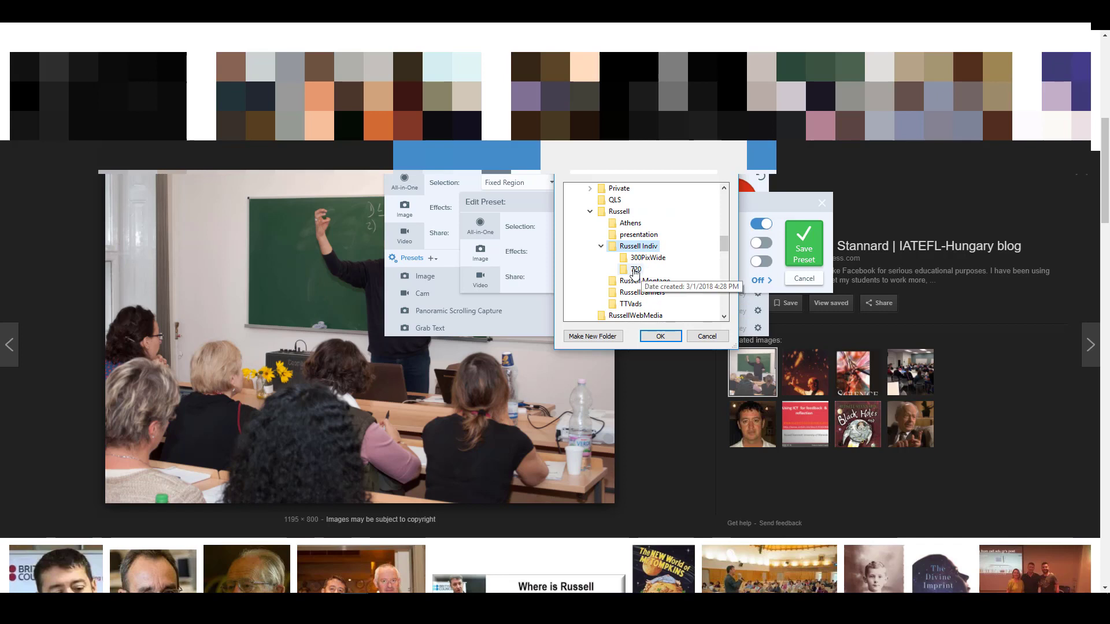
click(638, 258)
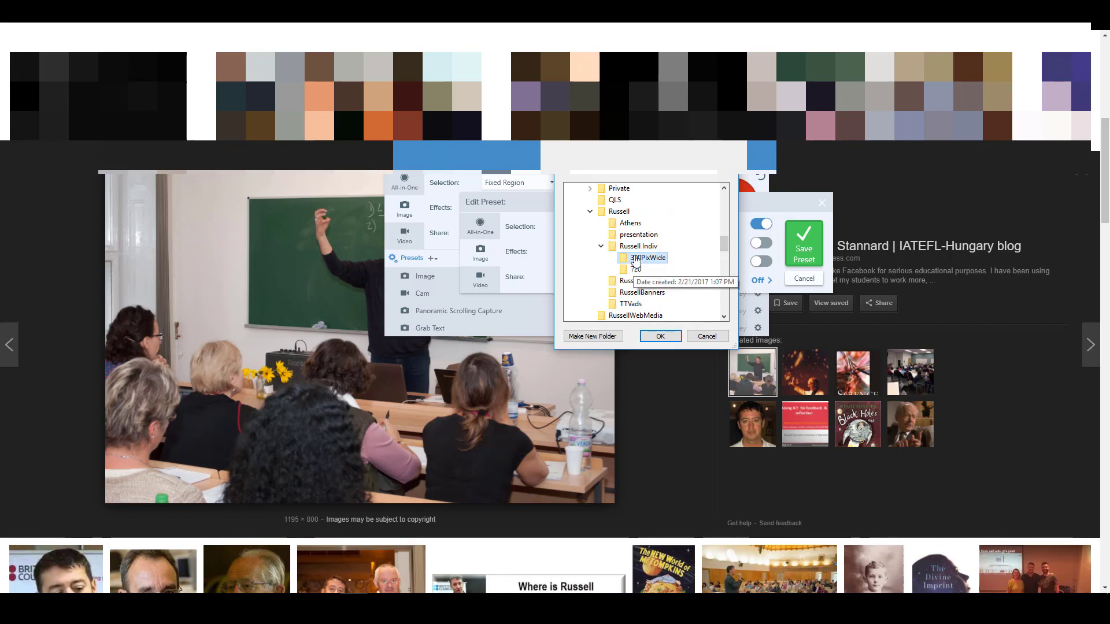
click(666, 336)
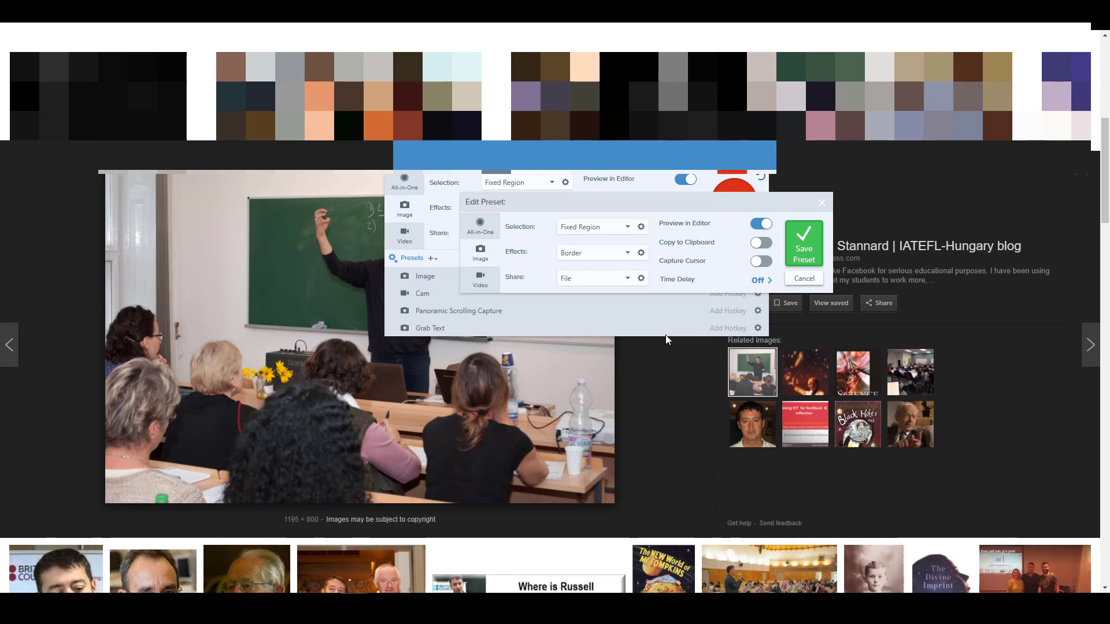
- Save the new preset and rename it image400
click(804, 244)
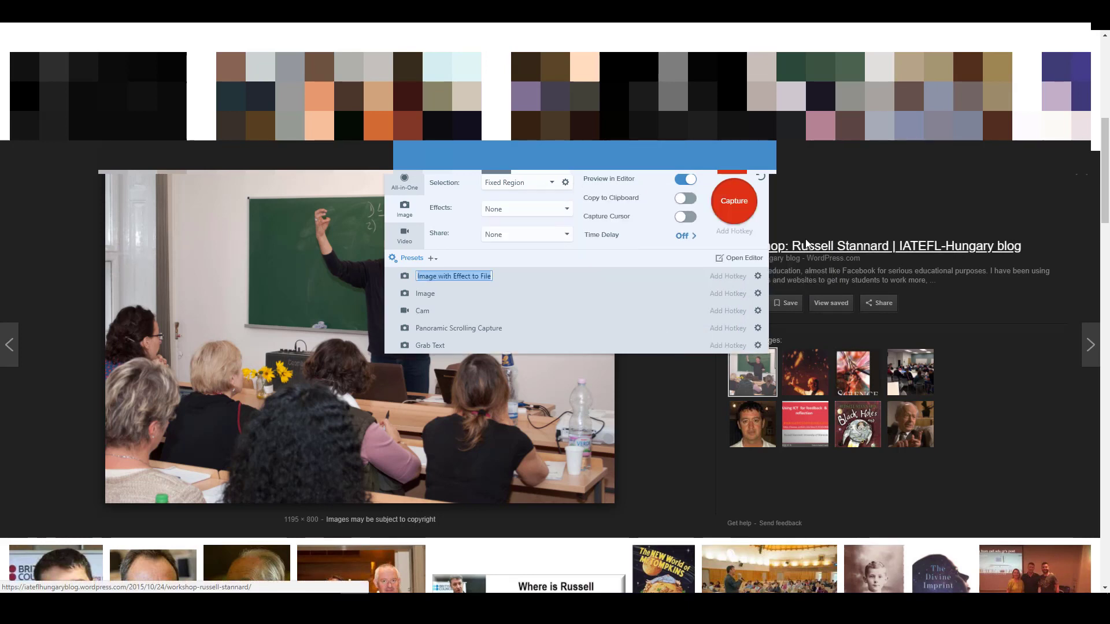
click(764, 279)
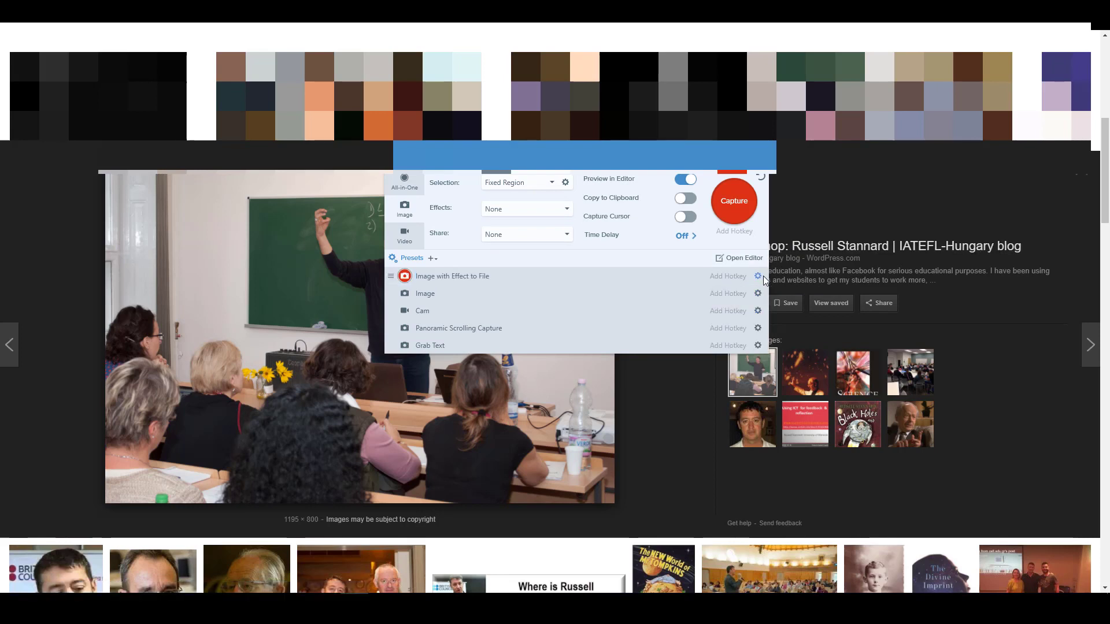
click(761, 277)
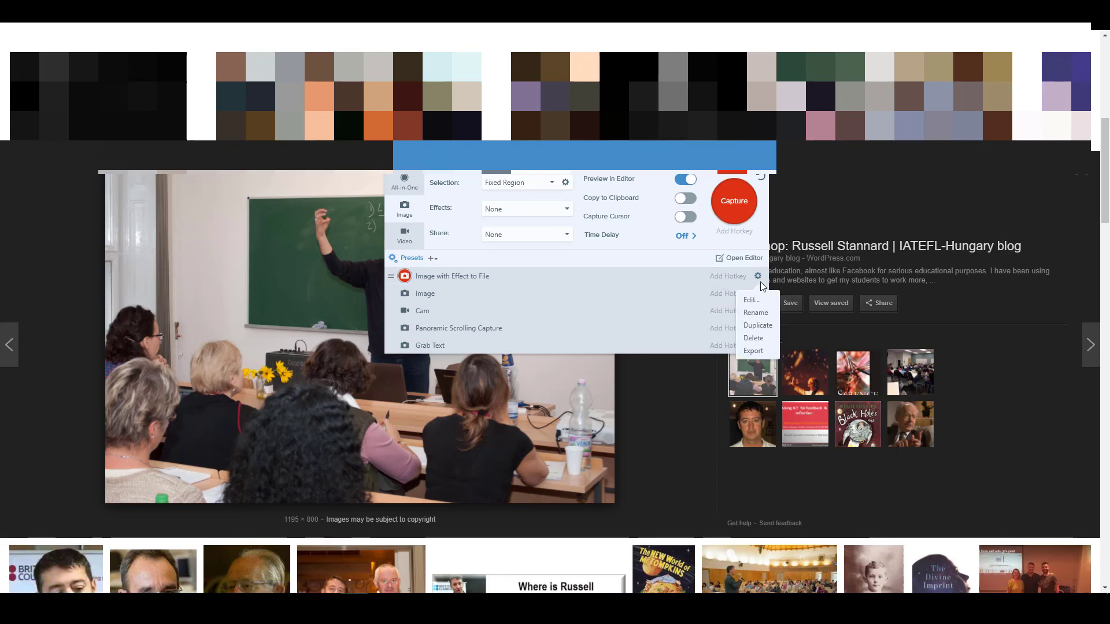
click(755, 312)
text(imag)
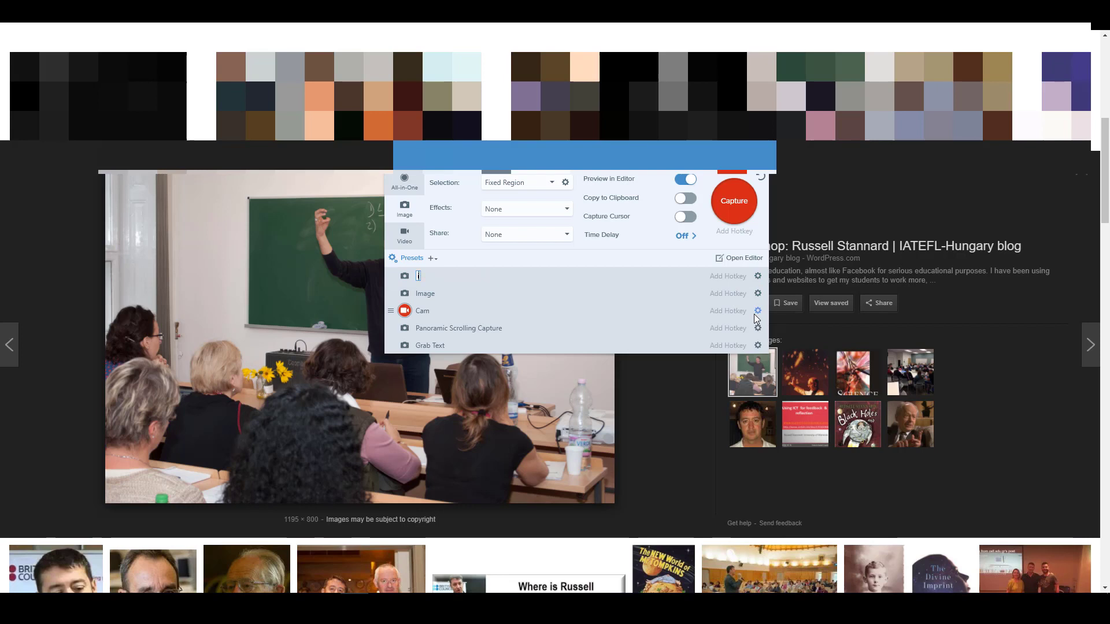
text(e)
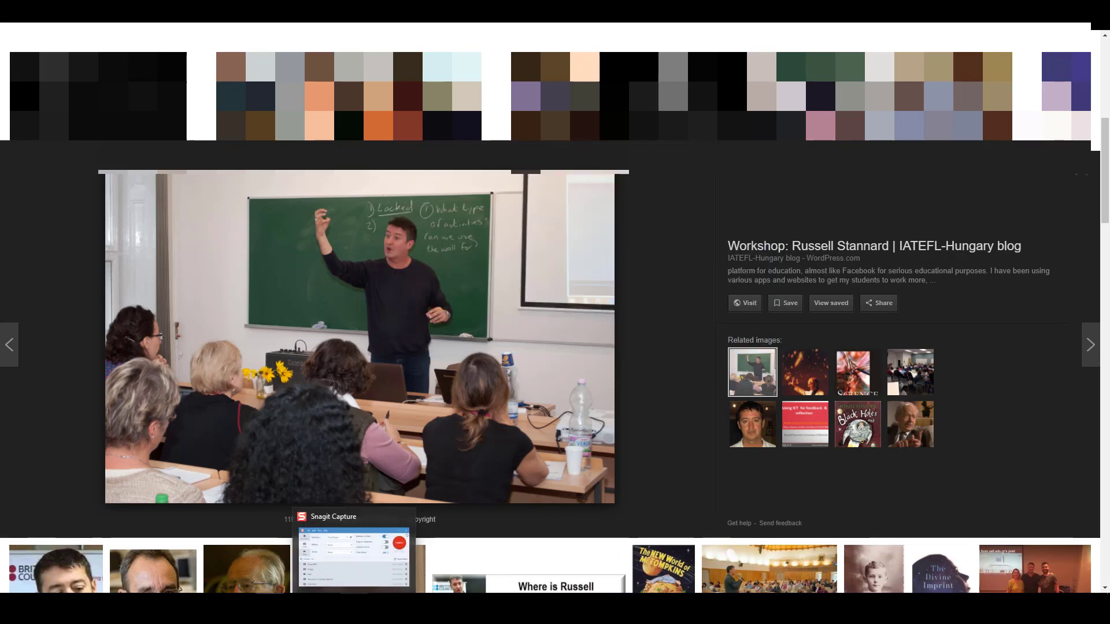
- Capture the man at the chalkboard with the image400 preset and finish the capture to its file destination
mouse_move(584, 150)
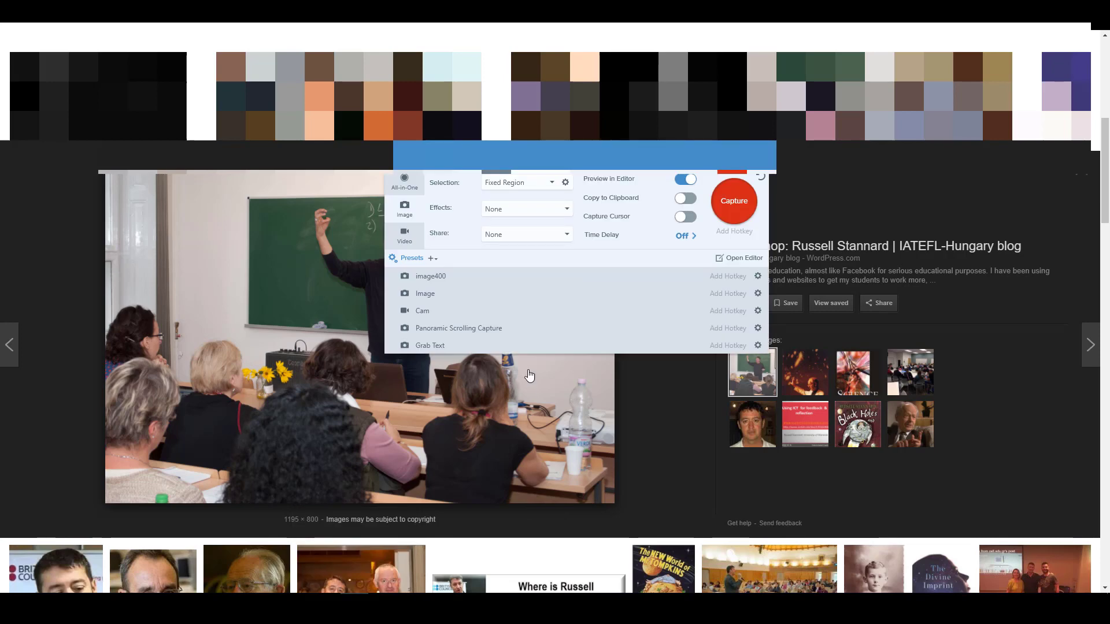
click(405, 275)
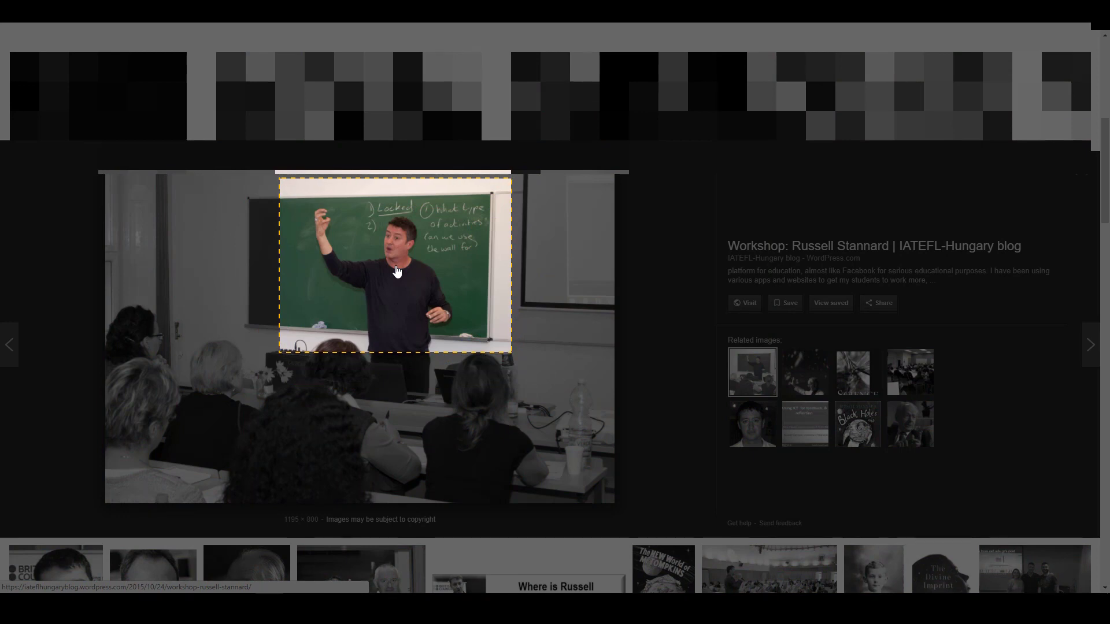
click(397, 270)
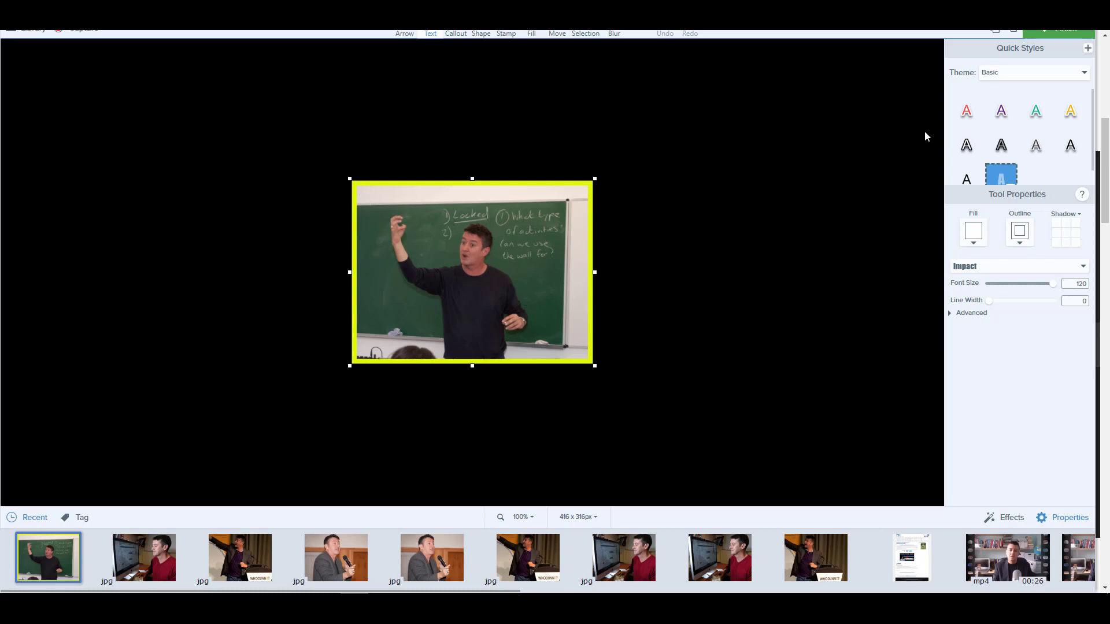
click(1056, 30)
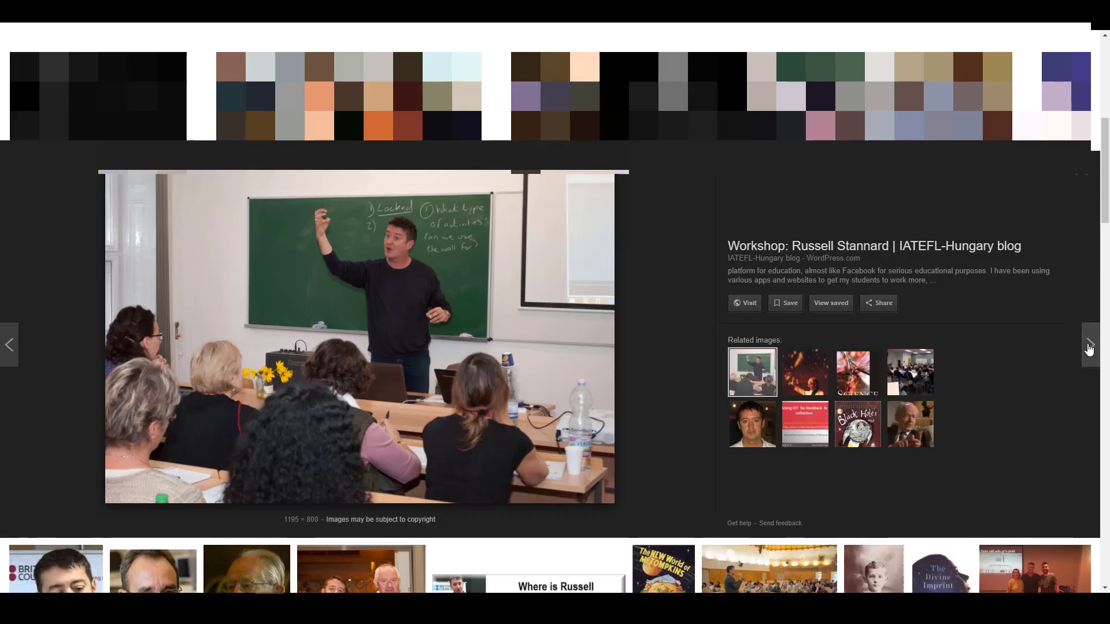
- Open the related photo of the group around the tables and capture its central area with the image400 preset
click(919, 374)
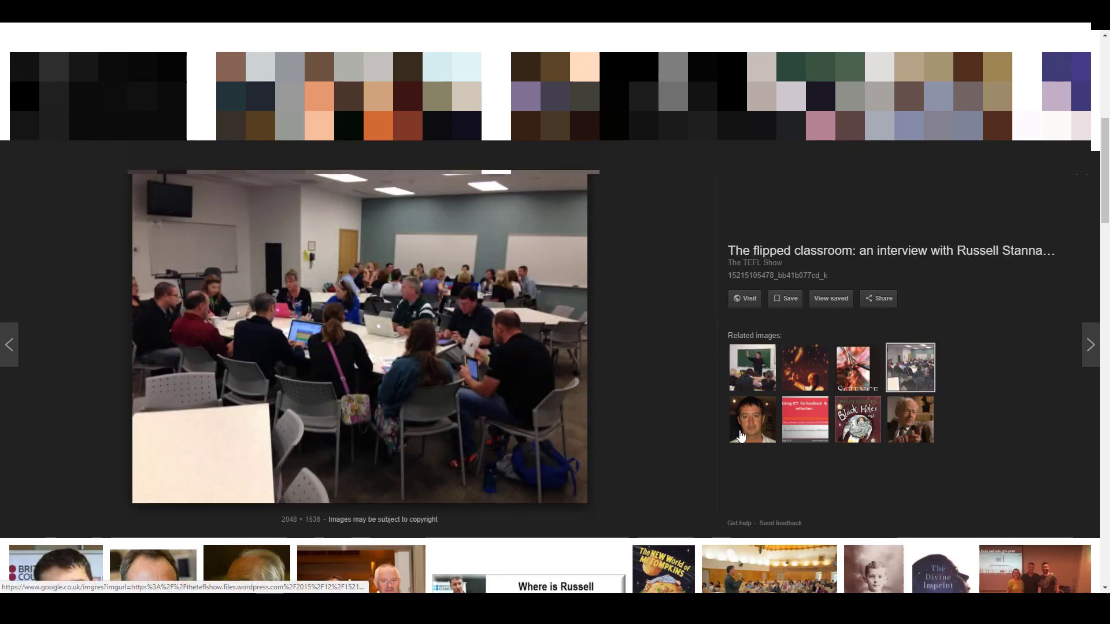
key(Print)
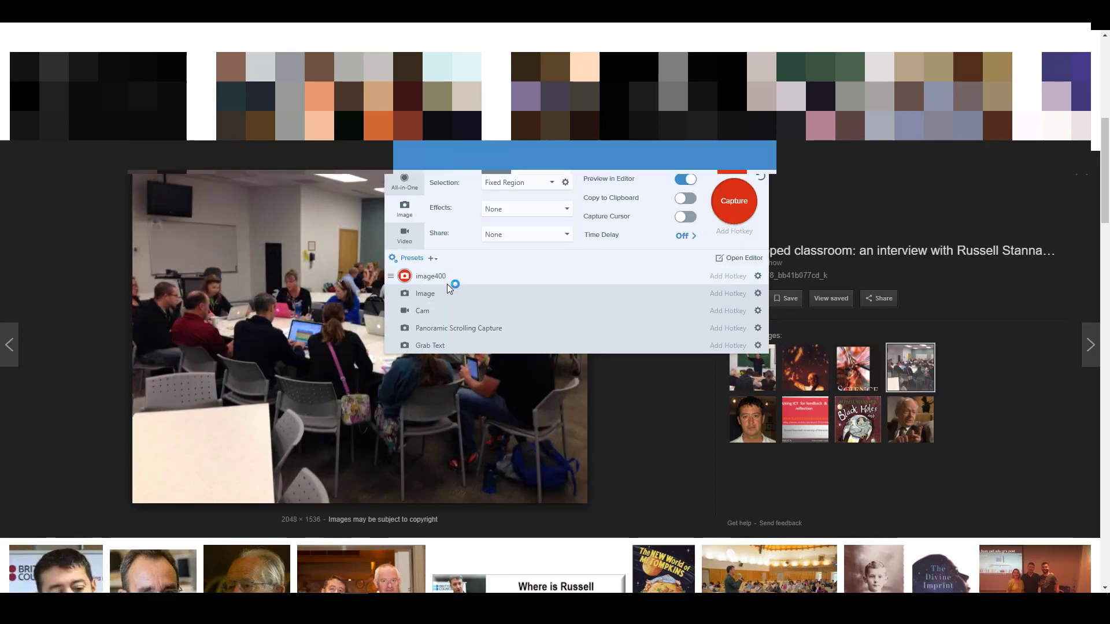
click(404, 277)
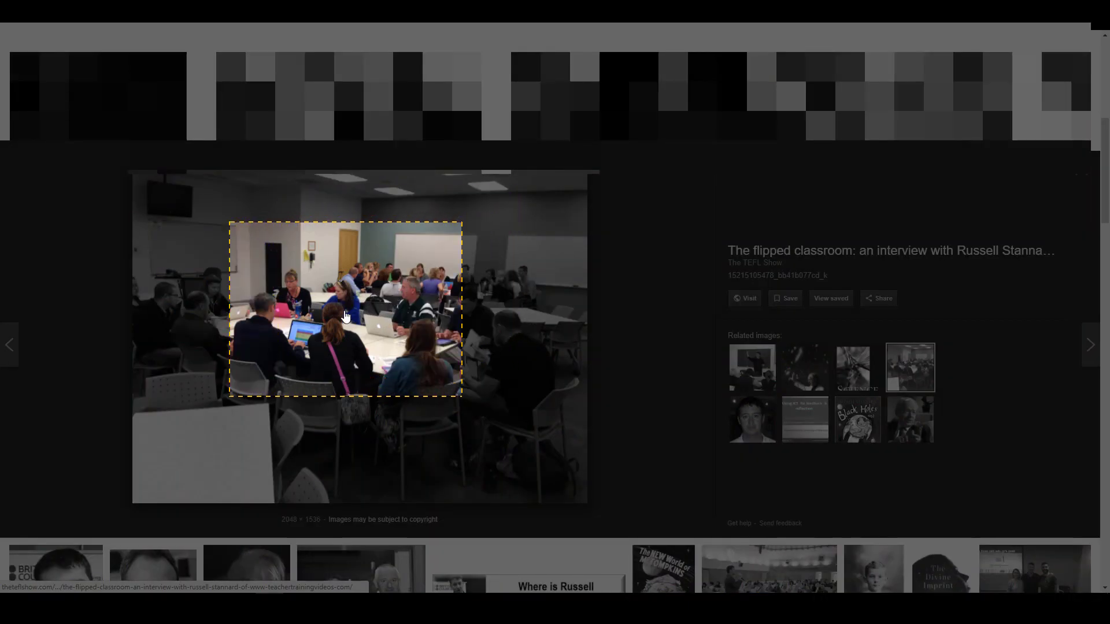
click(373, 328)
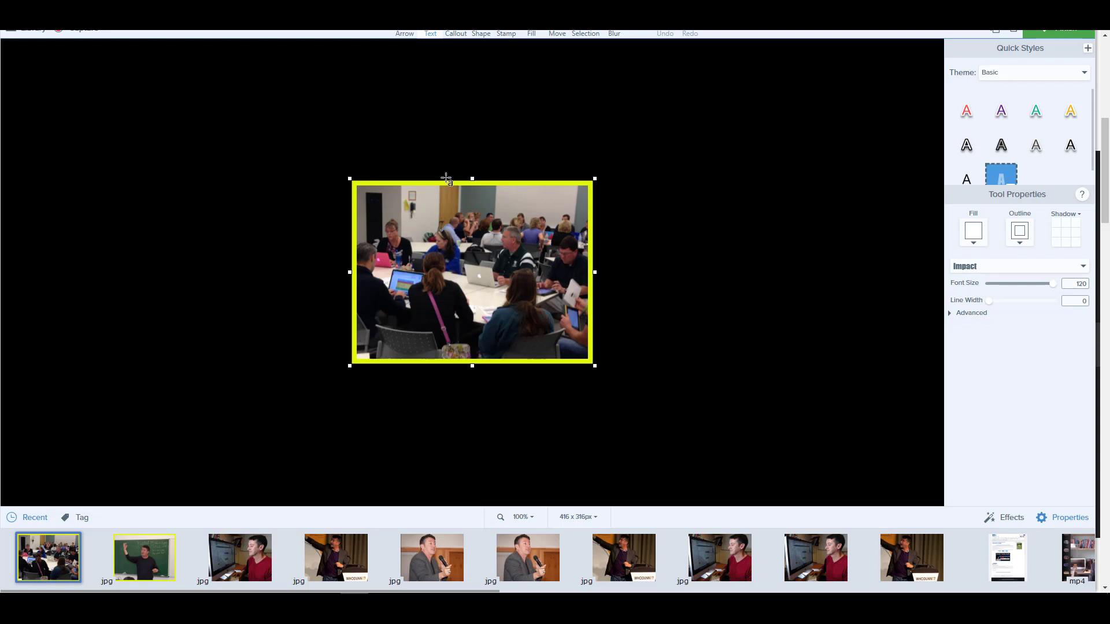
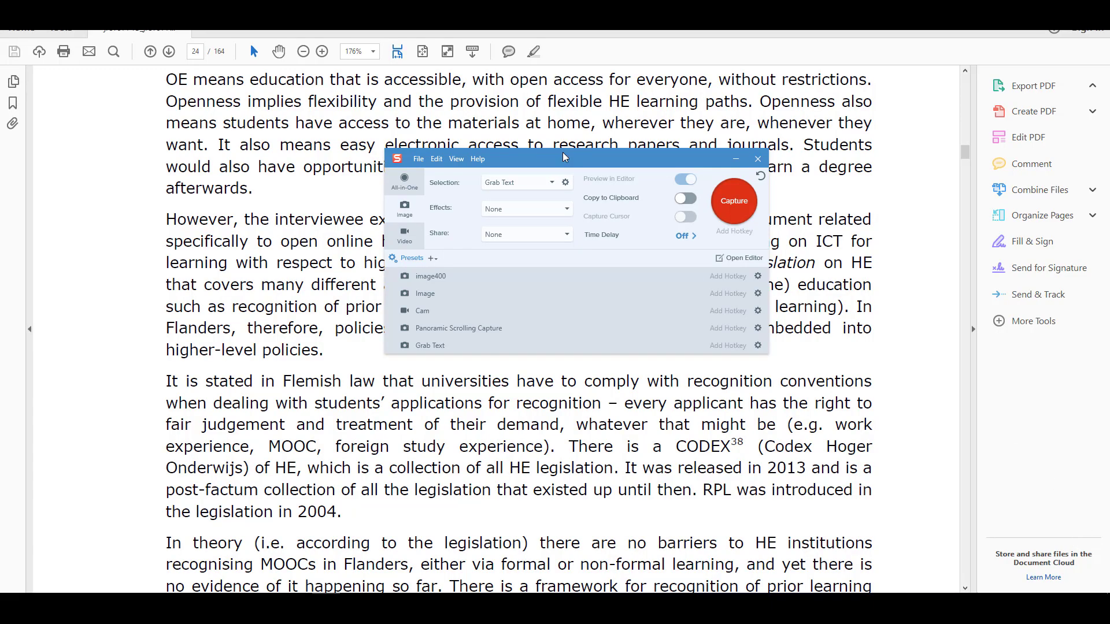
- Grab Text from the first three lines of the paragraph starting "However, the interviewee explains", an area about 1239 × 114 px
click(552, 183)
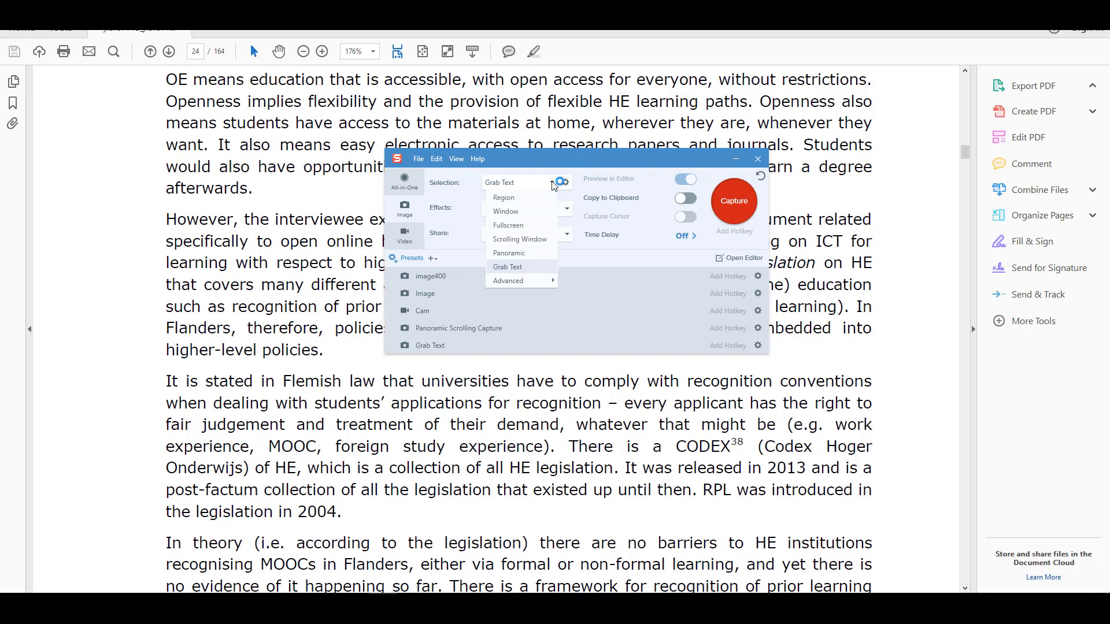
click(508, 267)
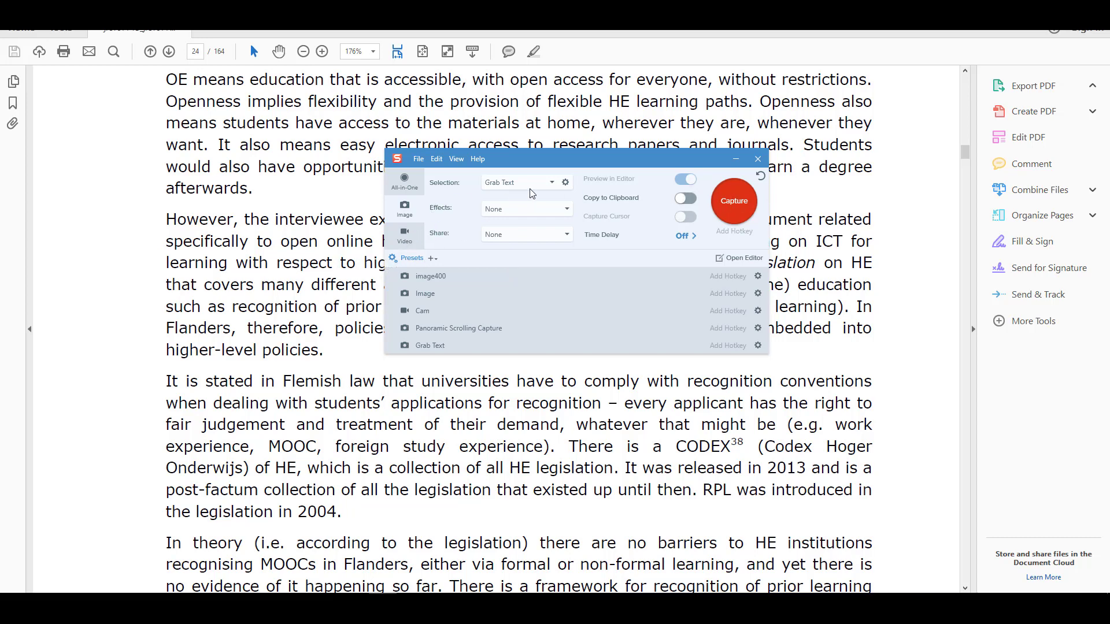
click(552, 182)
mouse_move(508, 284)
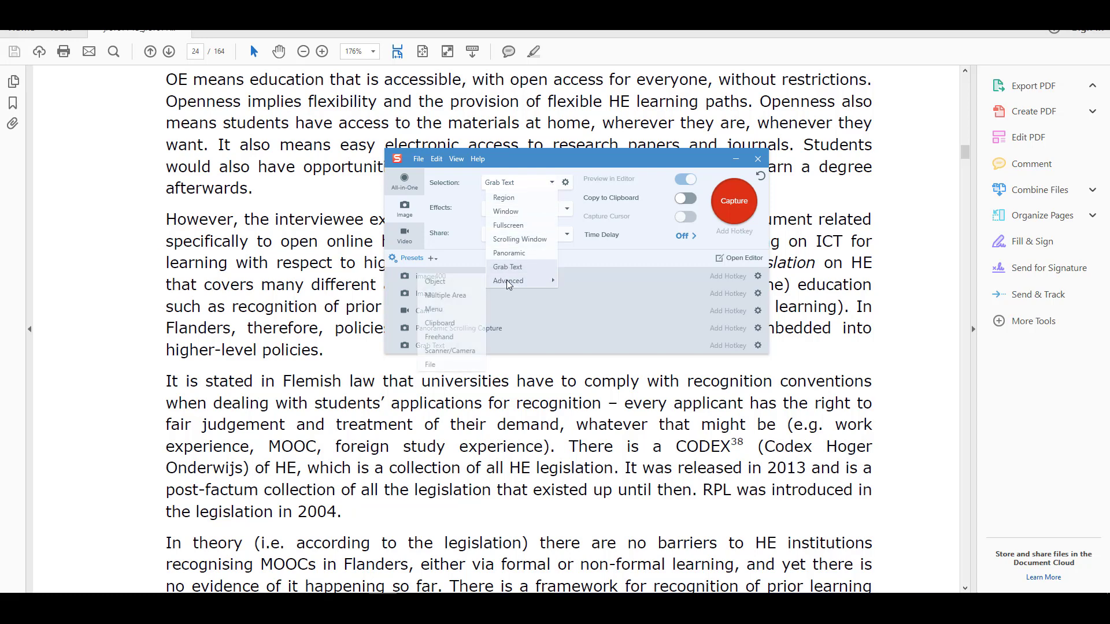
click(424, 188)
click(729, 209)
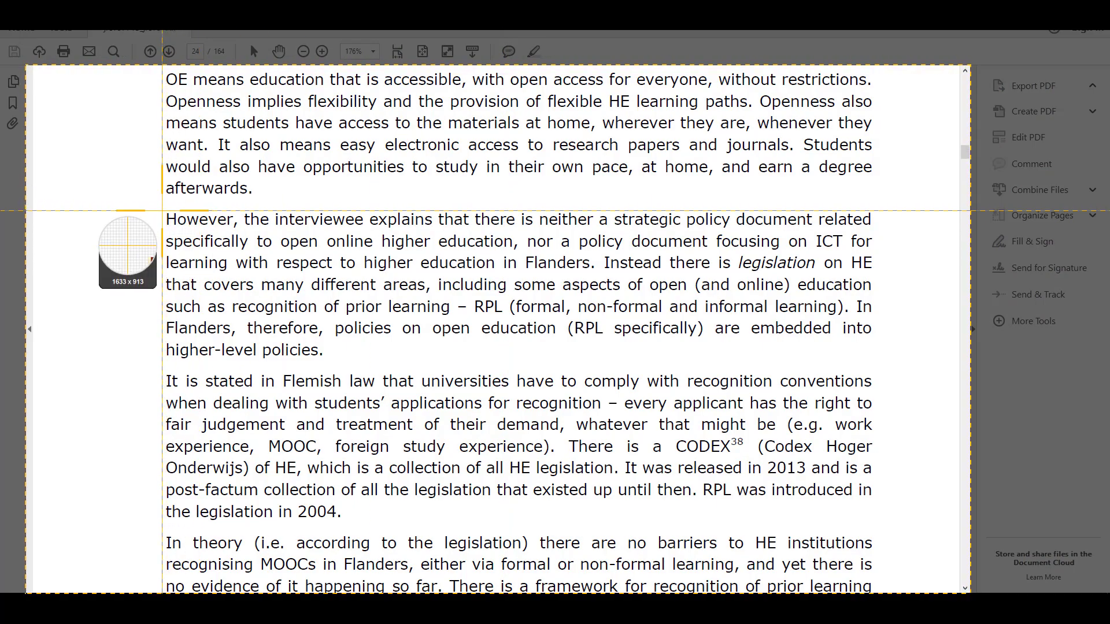
drag(162, 211, 878, 275)
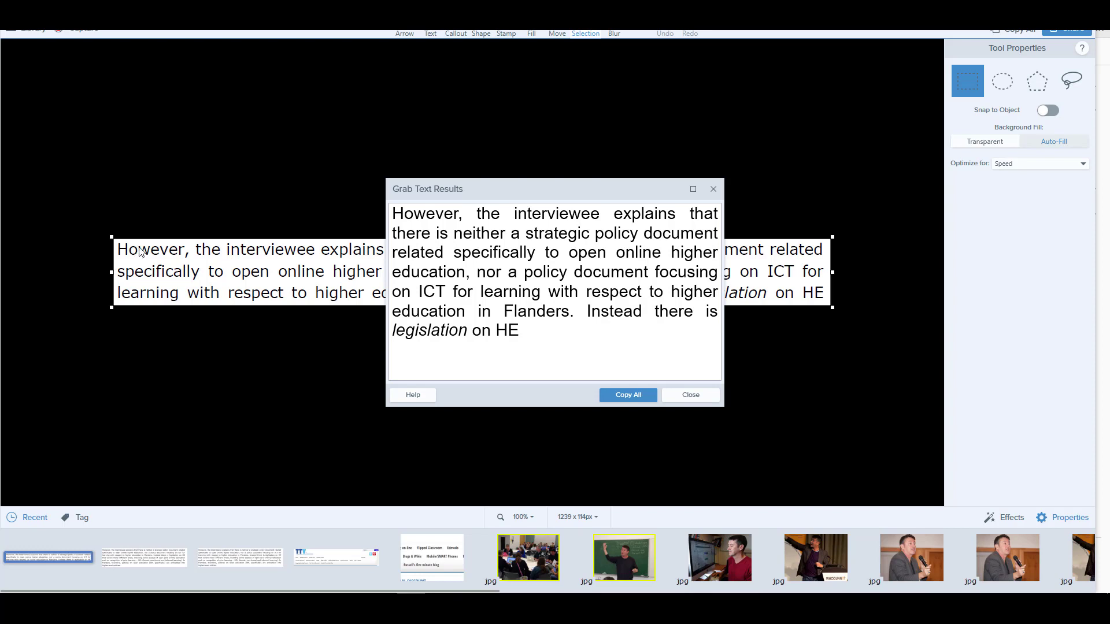
- Select the recognised text in the Grab Text results and copy all of it
drag(393, 214, 523, 291)
click(545, 337)
drag(392, 211, 524, 317)
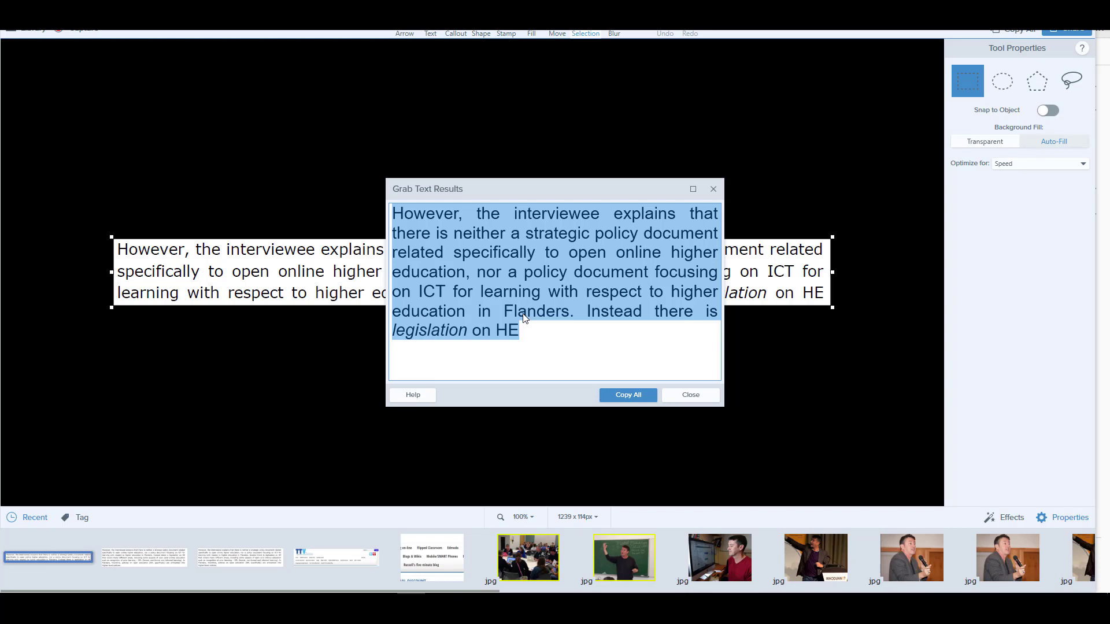
click(627, 397)
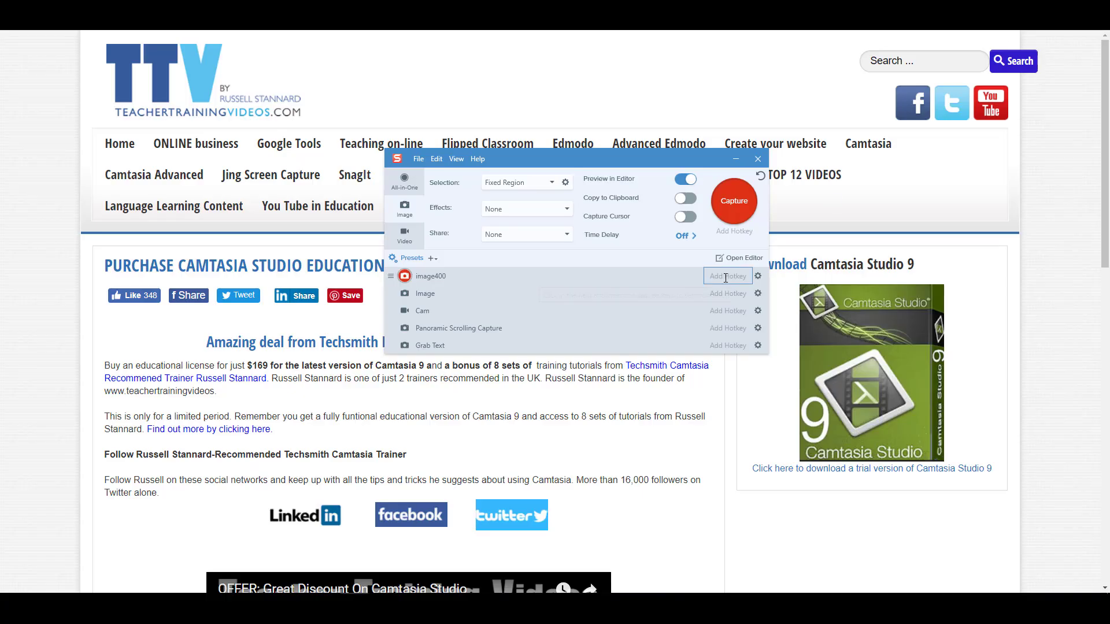
- Set the capture selection to Region and capture the website's header and navigation links, about 1667 × 337 px
click(552, 183)
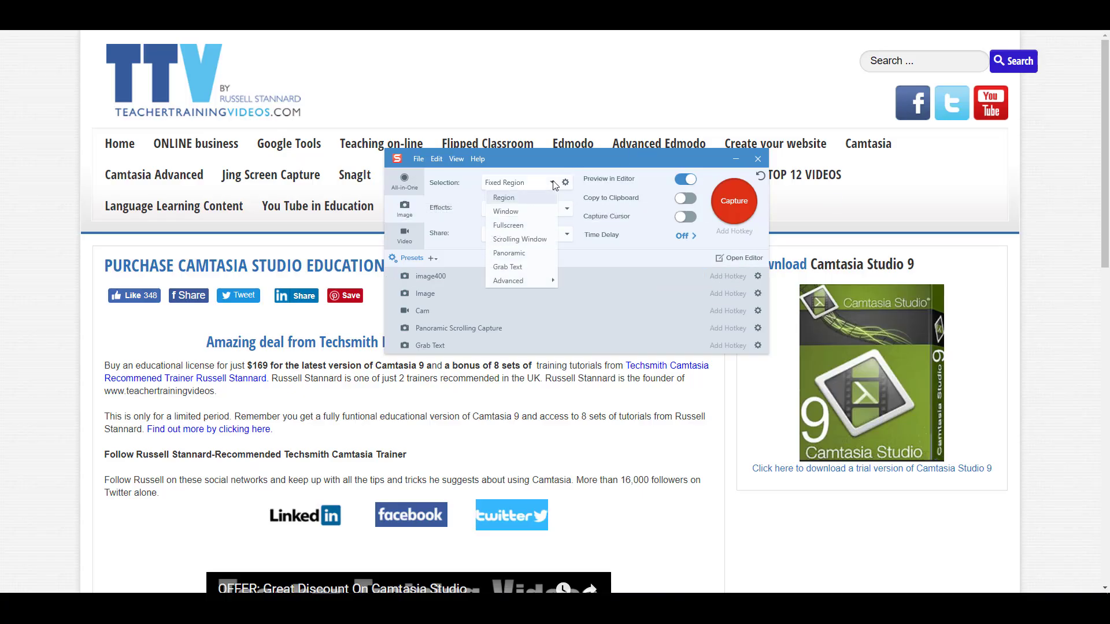
click(503, 198)
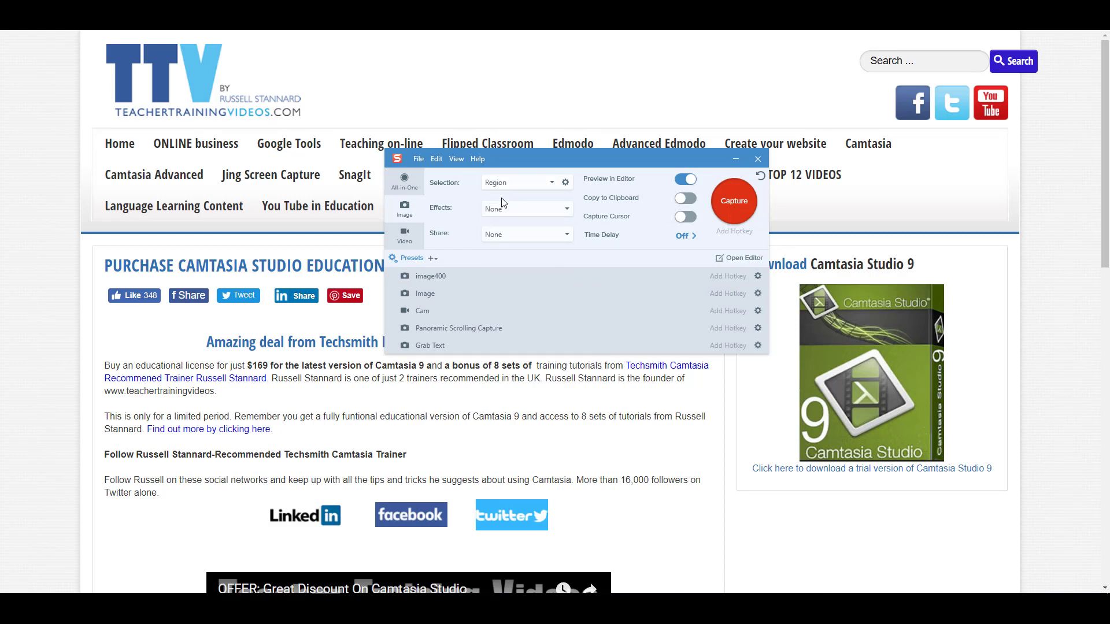
mouse_move(502, 296)
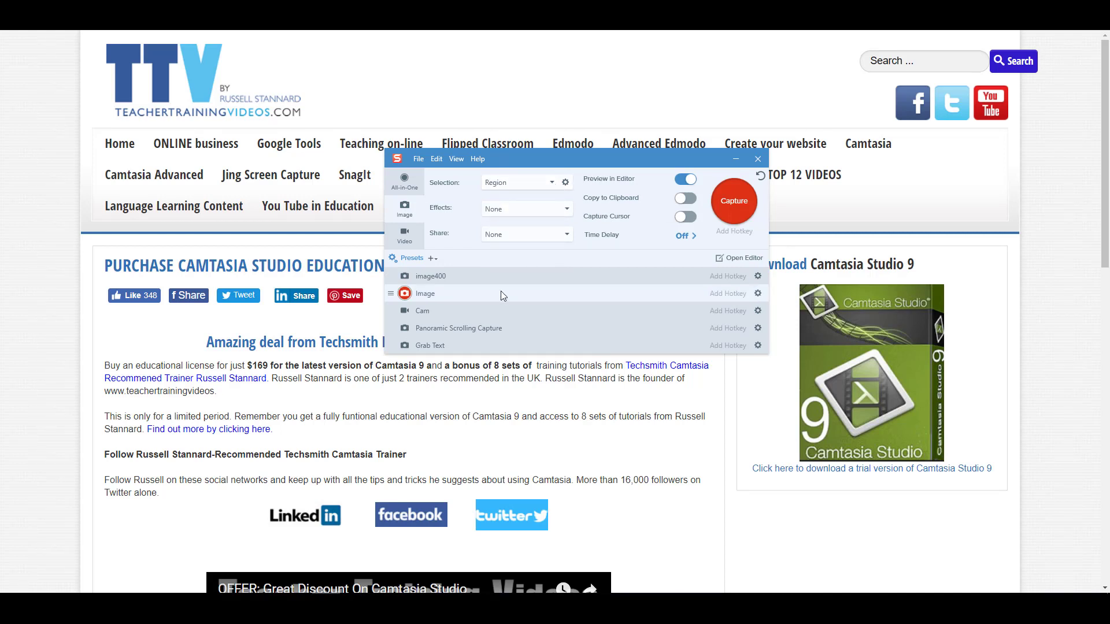
click(552, 184)
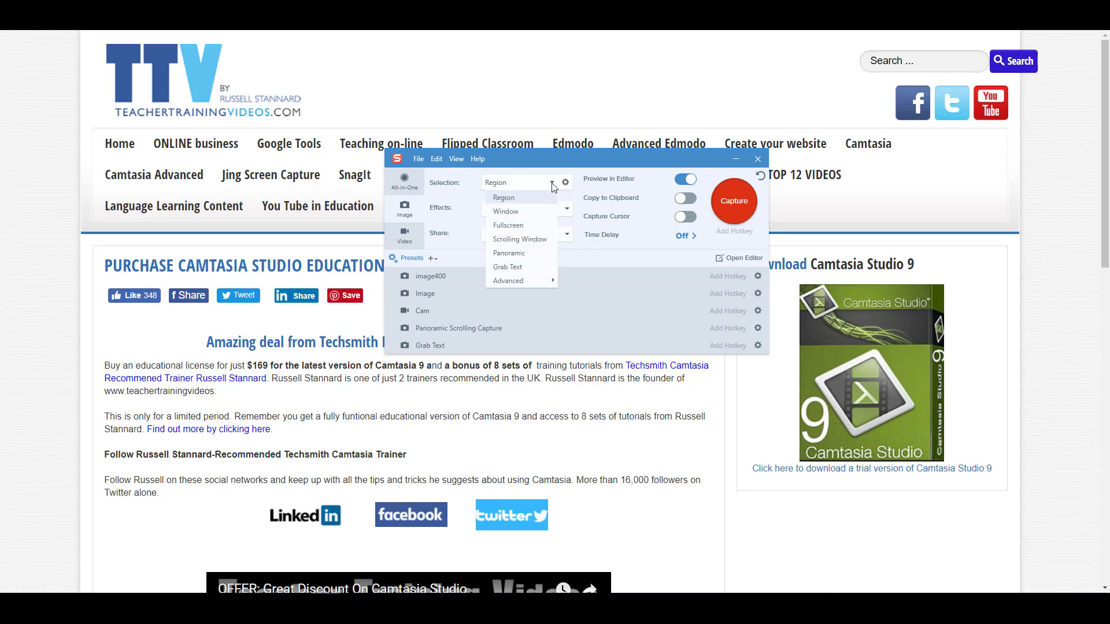
click(508, 198)
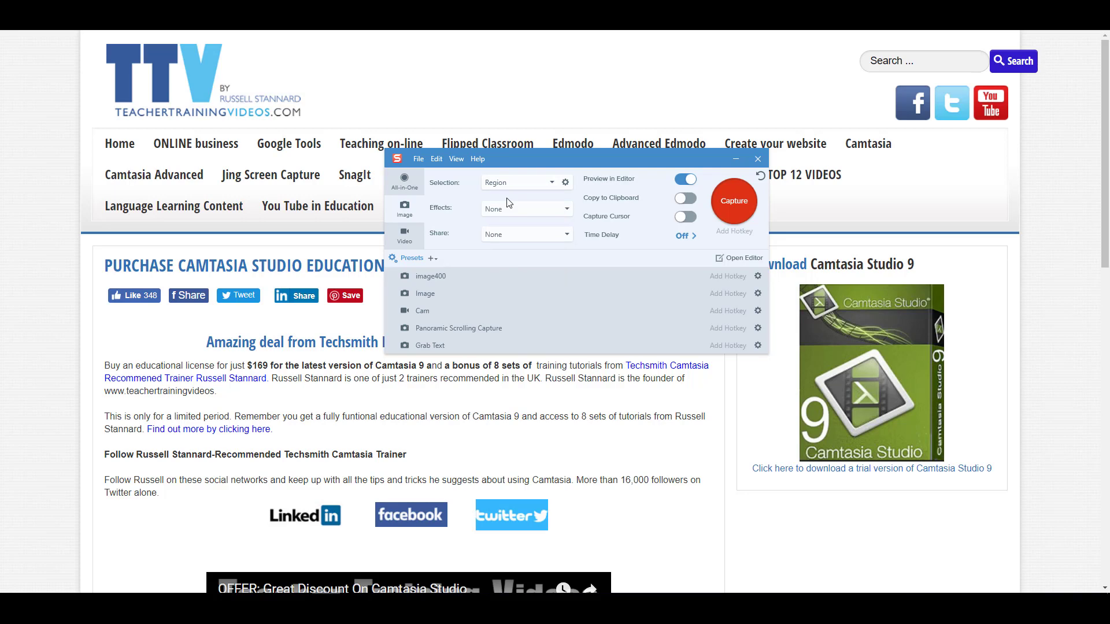
click(733, 205)
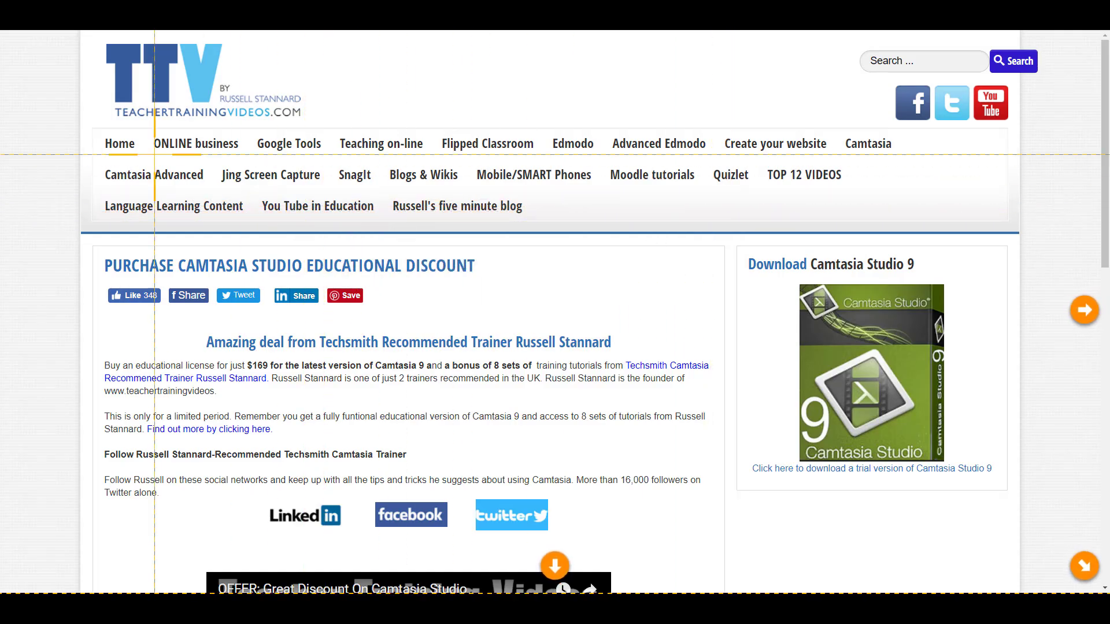
drag(83, 46, 1047, 240)
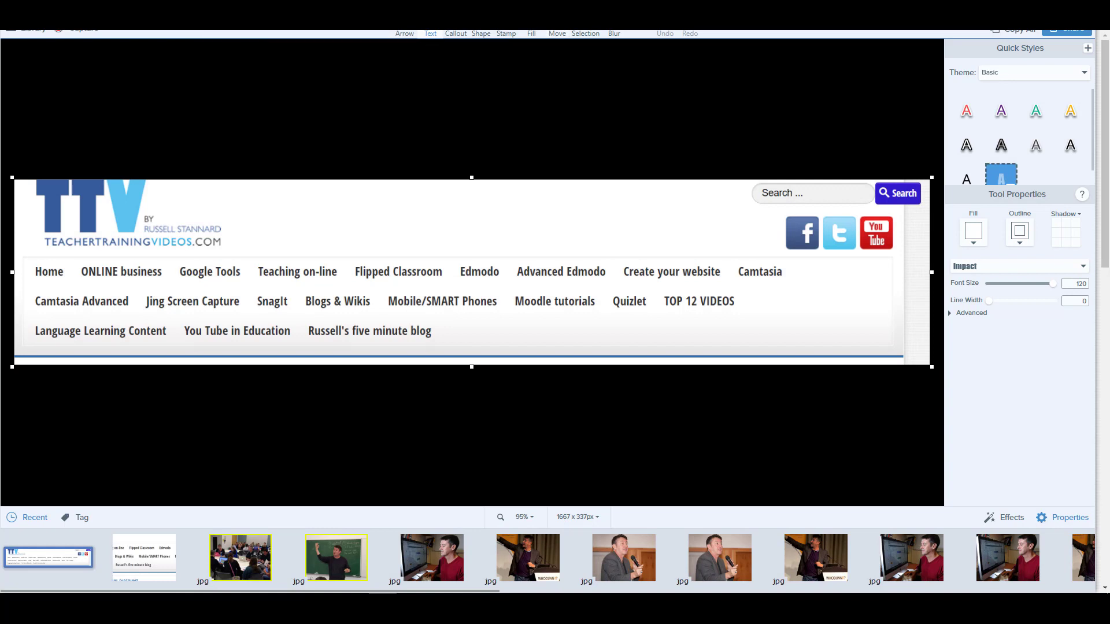
- Select the links from Flipped Classroom to Create your website in the captured header and cut them with Auto-Fill background
click(584, 30)
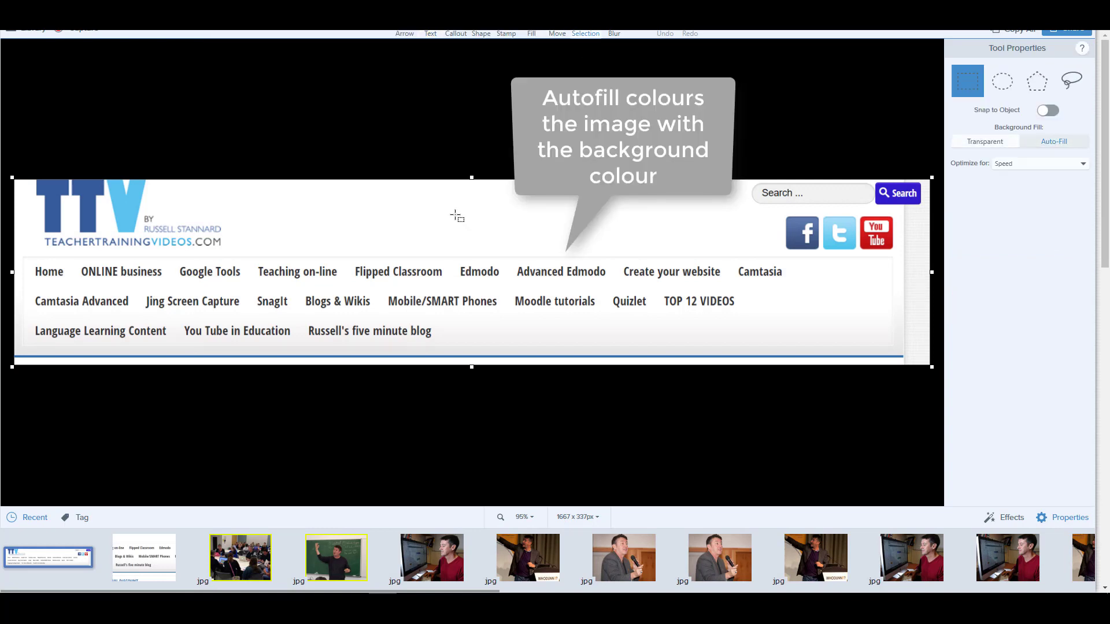
drag(345, 259, 365, 276)
drag(450, 284, 731, 284)
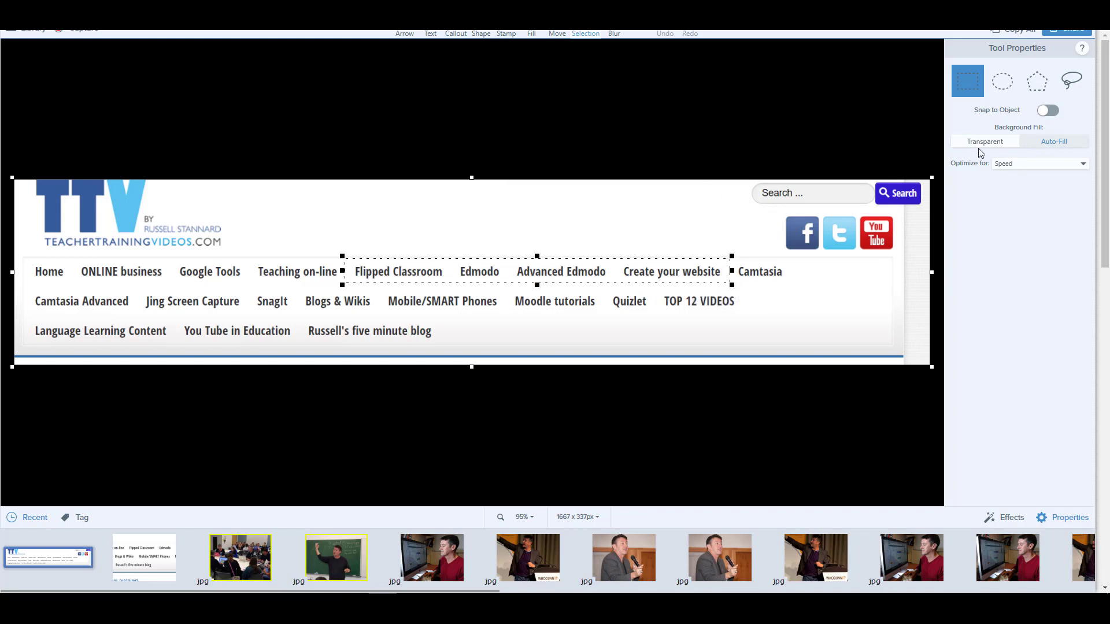
click(1061, 143)
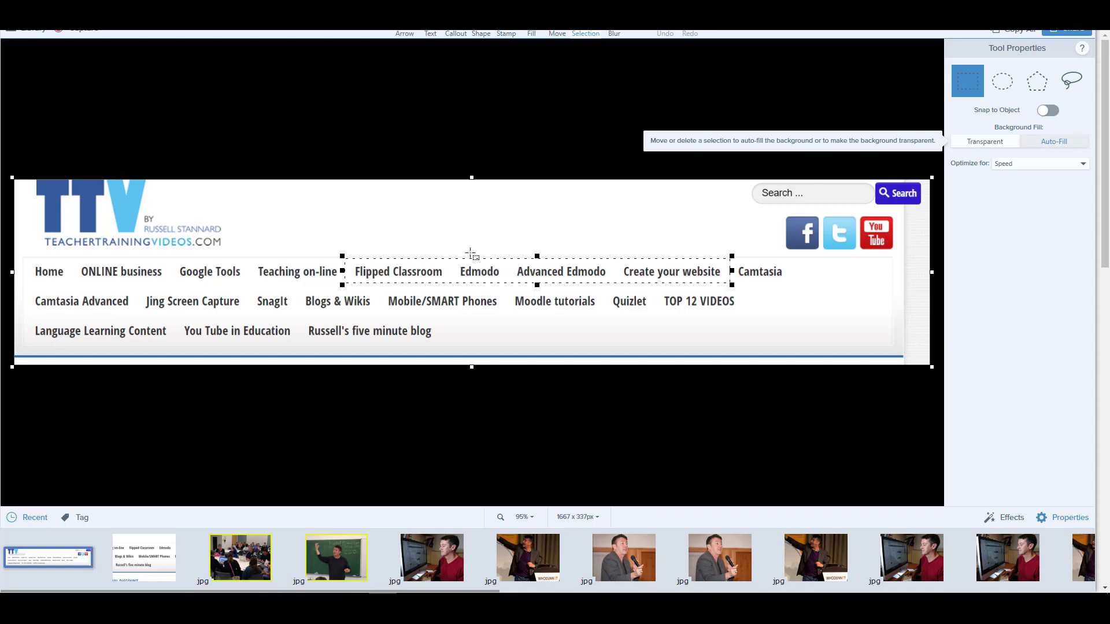
right_click(501, 275)
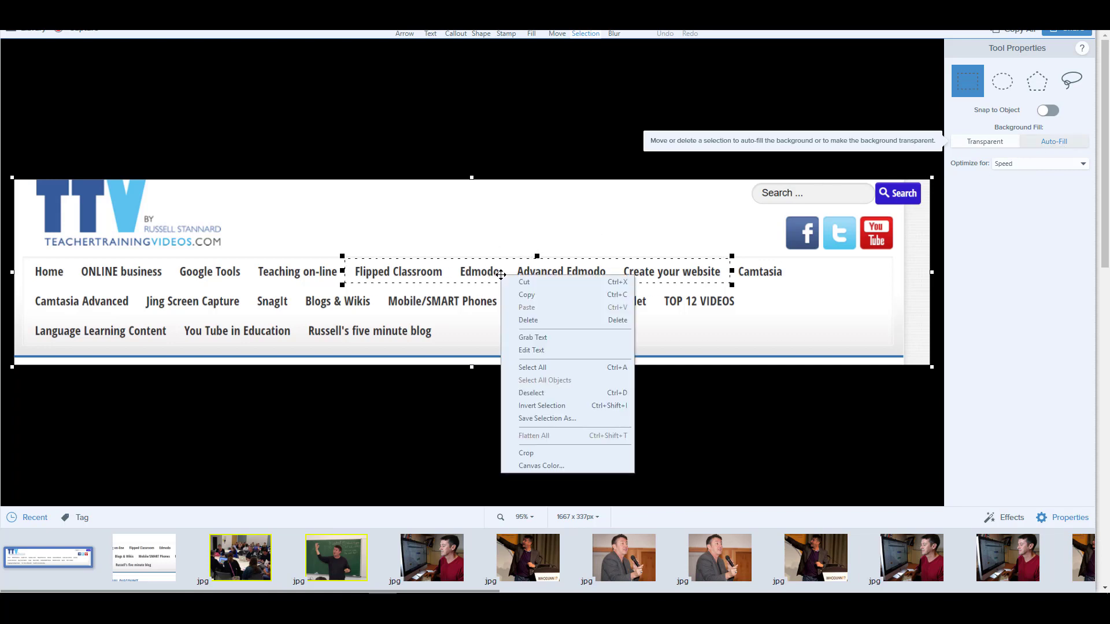
click(521, 282)
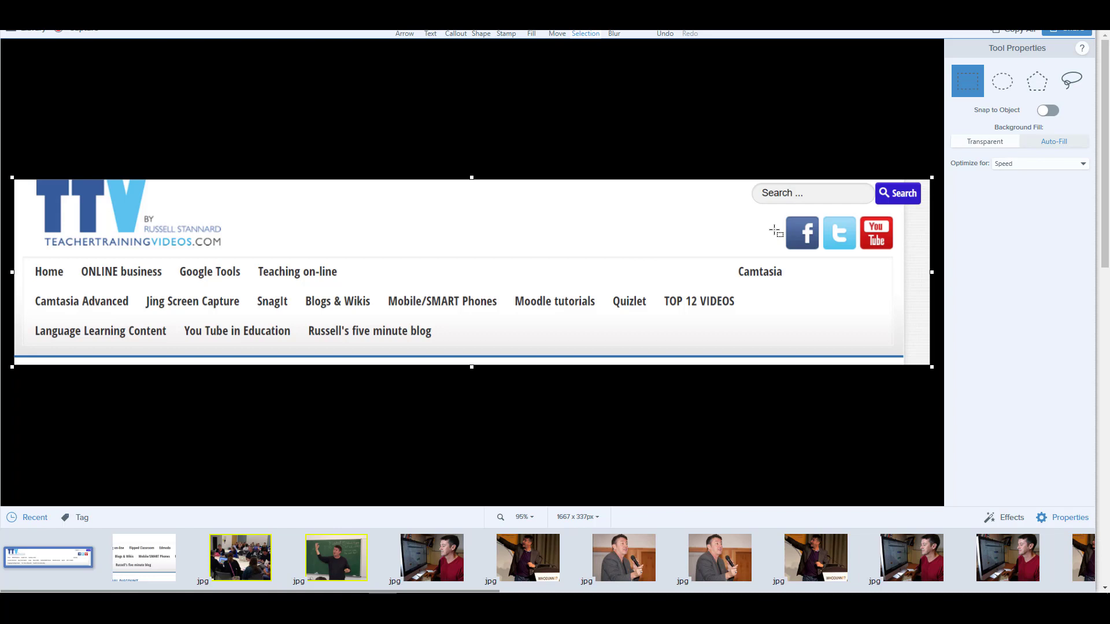
- Select the Facebook icon beneath the search box in the captured header and cut it with Auto-Fill background
drag(773, 213, 822, 254)
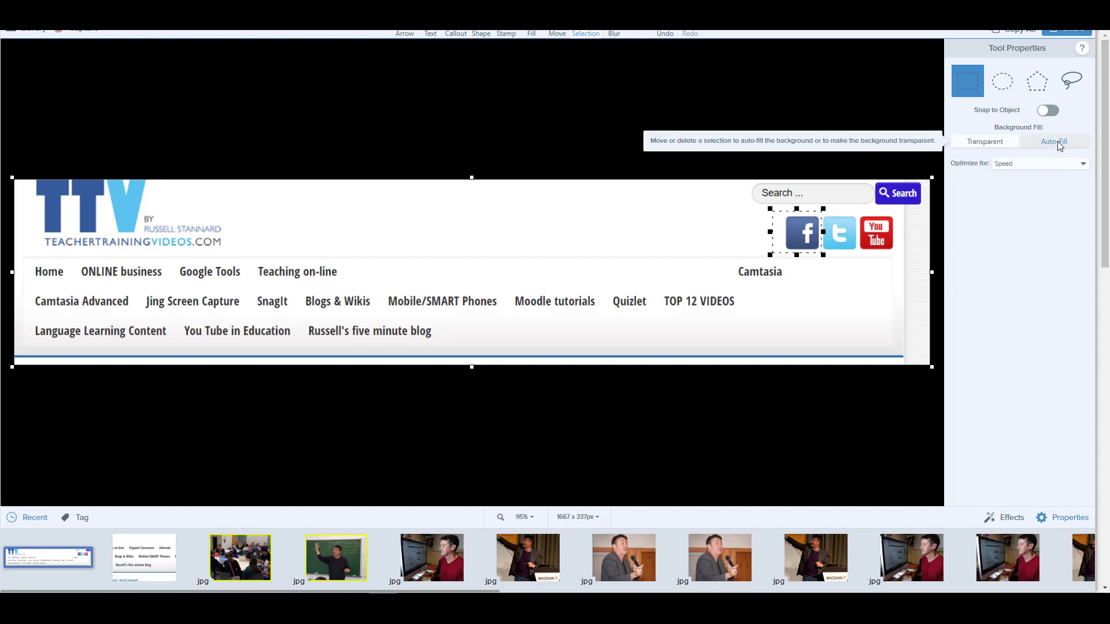
right_click(803, 229)
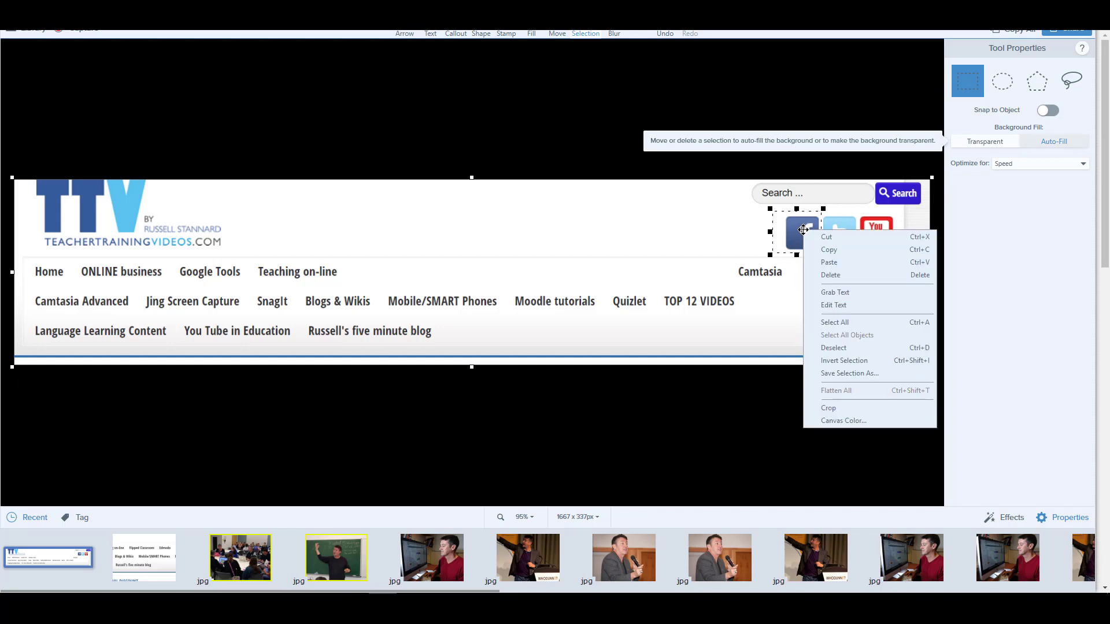
click(827, 237)
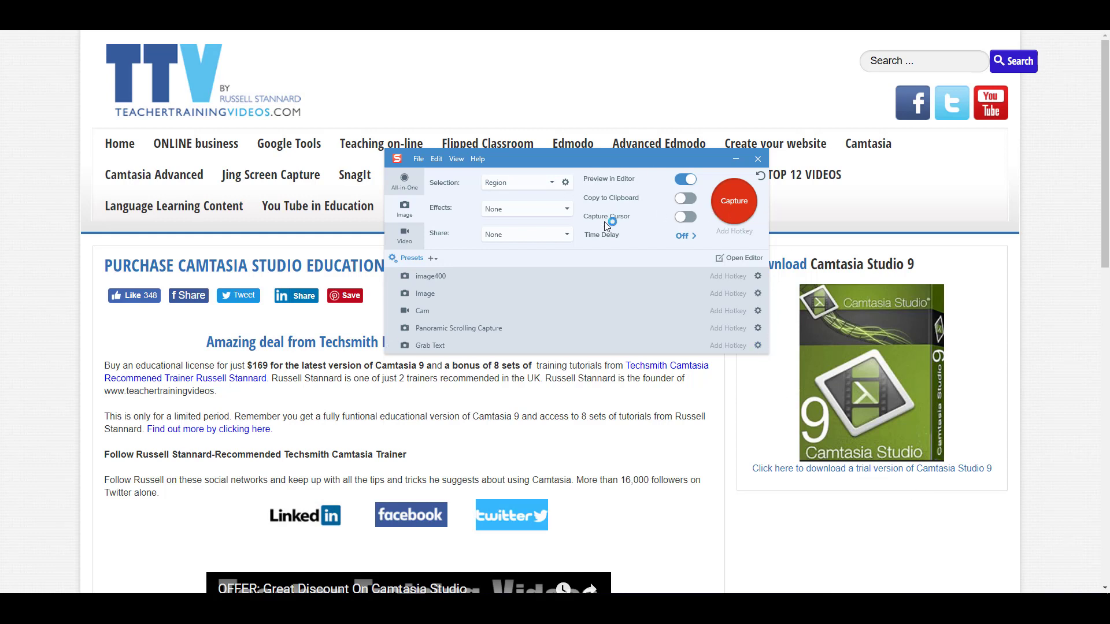
- Capture the LinkedIn, facebook and twitter logos, about 548 × 125 px, and enable Smart Move with Detail set to 40
click(733, 202)
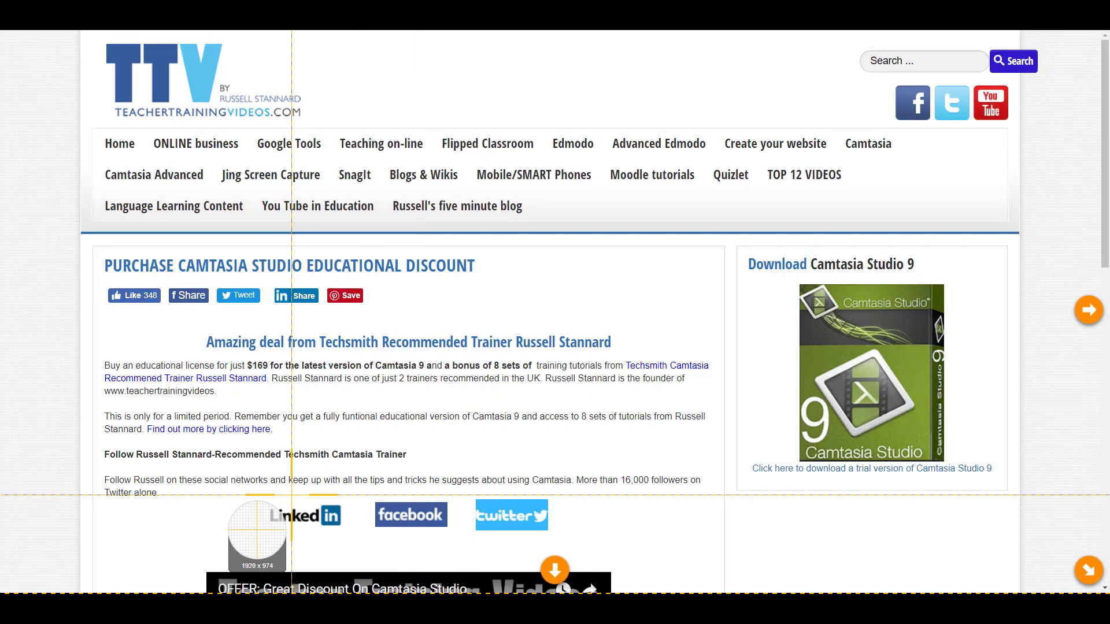
drag(260, 488, 576, 560)
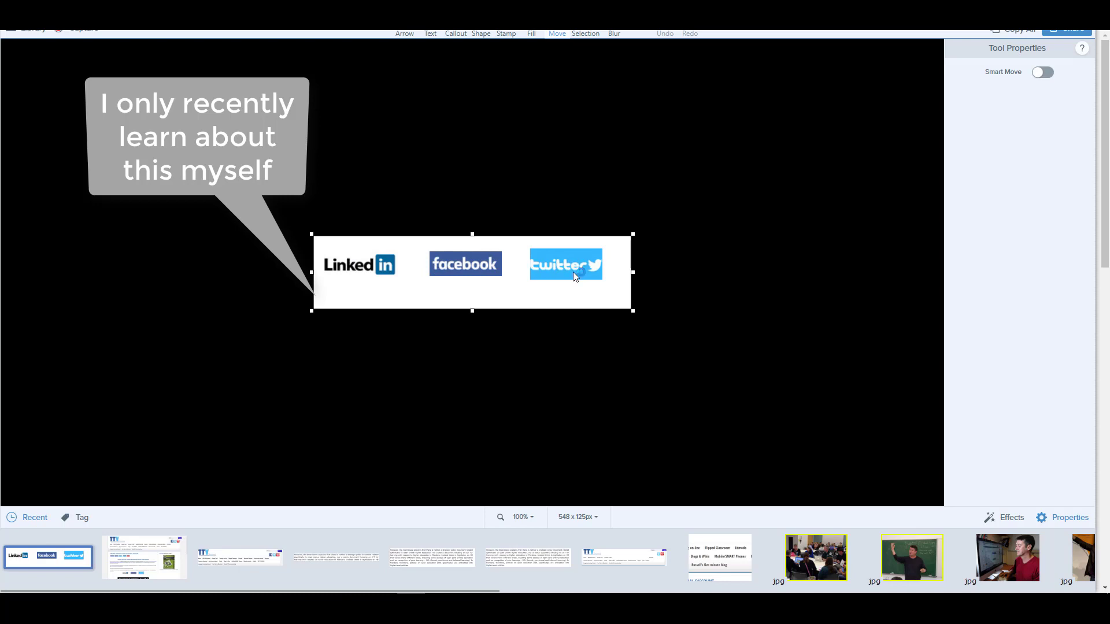
click(1050, 71)
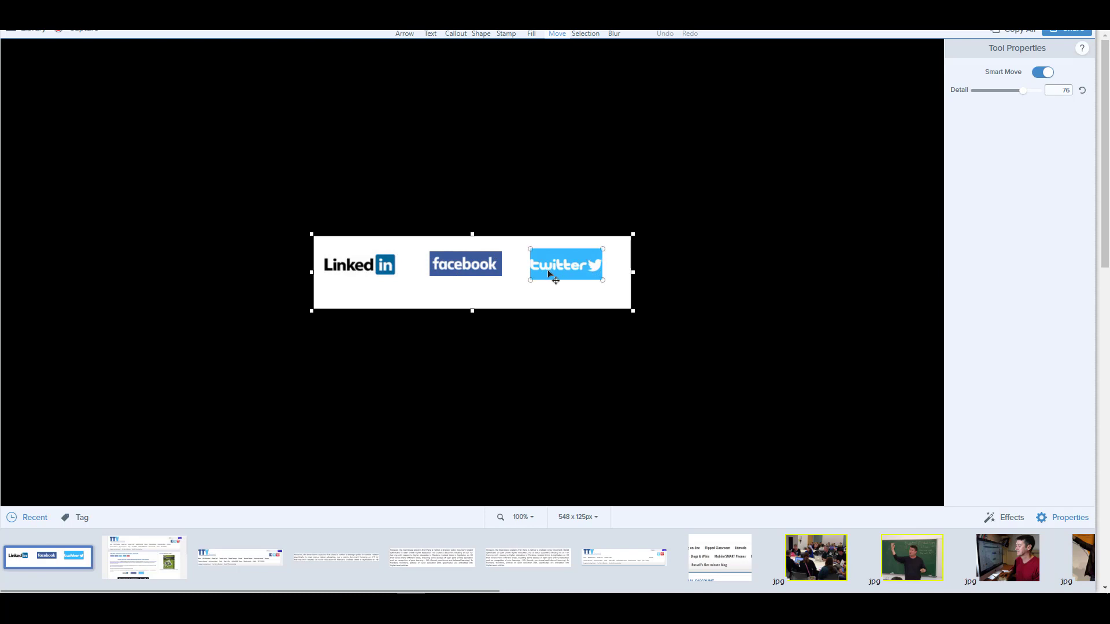
drag(1022, 91, 1002, 91)
- Move the facebook, twitter and LinkedIn logos down so they line up near the lower edge of the captured image
click(457, 258)
drag(458, 259, 457, 276)
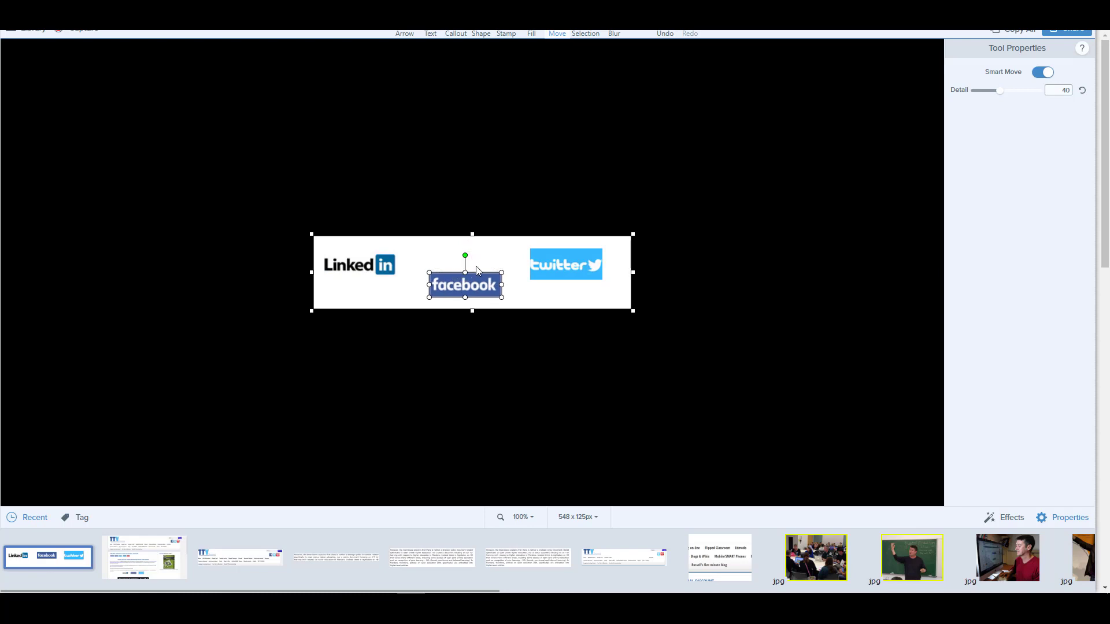
drag(578, 260, 581, 274)
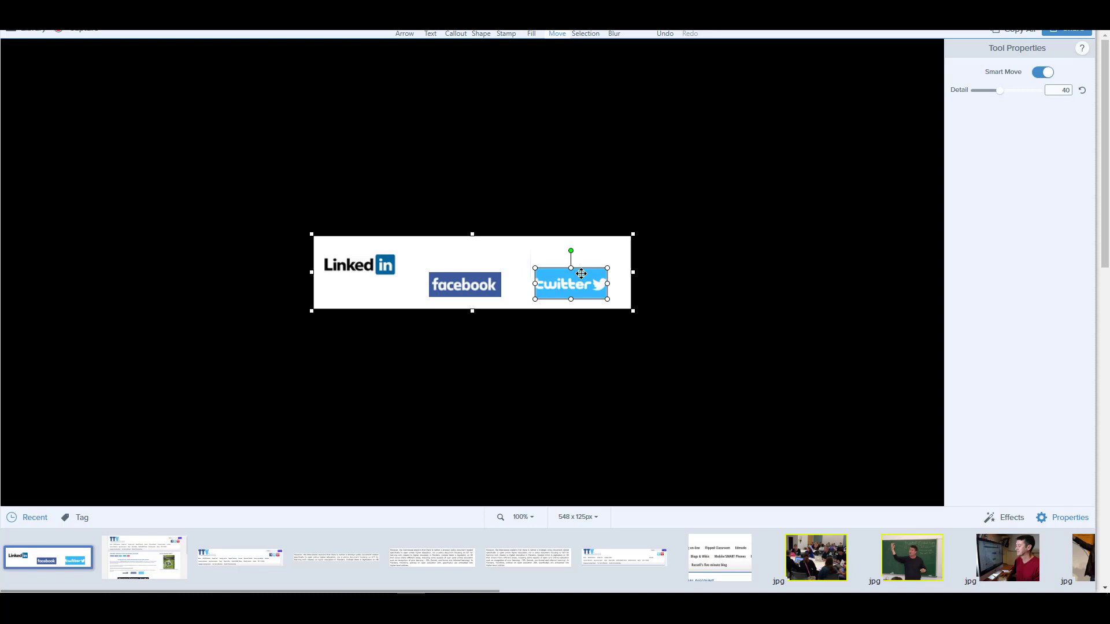
drag(347, 265, 348, 286)
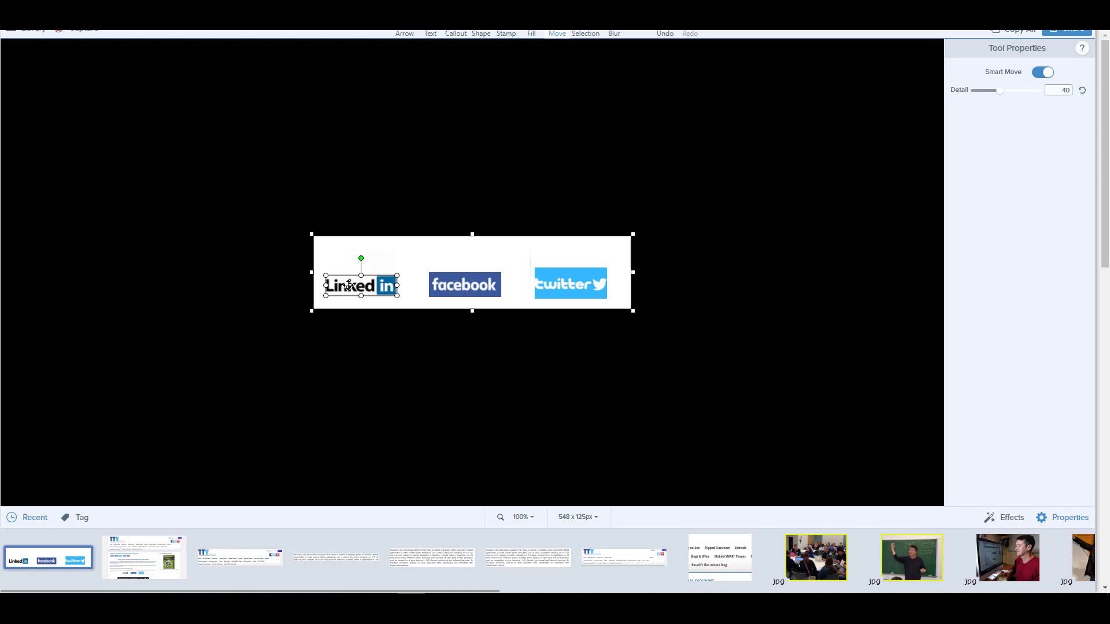
- Delete the facebook logo from between the LinkedIn and twitter logos in the captured image
ctrl+click(533, 292)
click(458, 284)
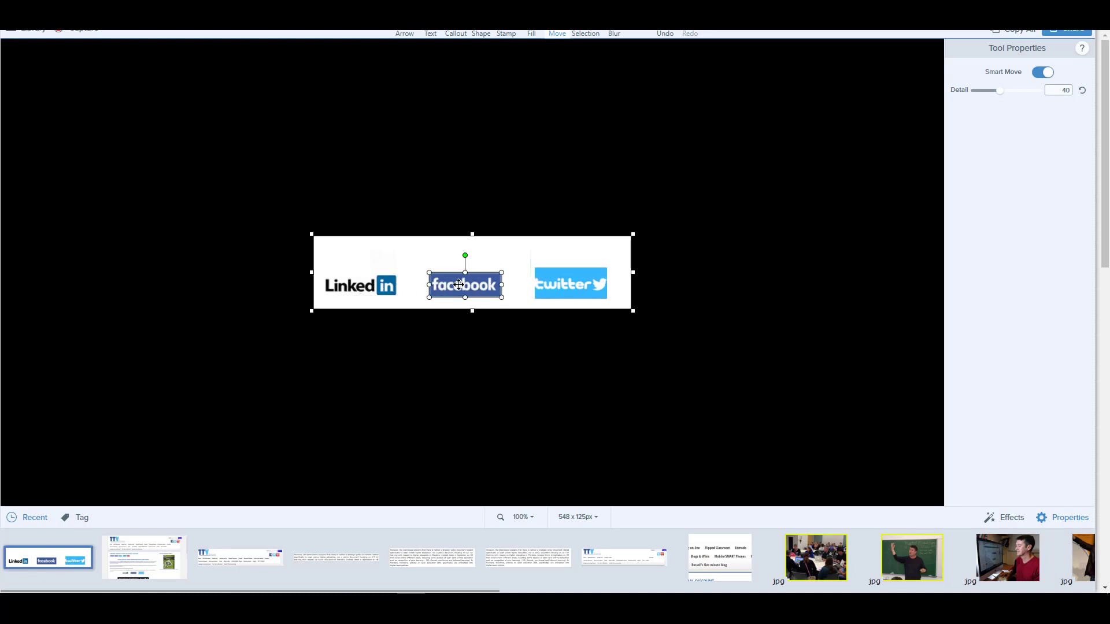
key(Delete)
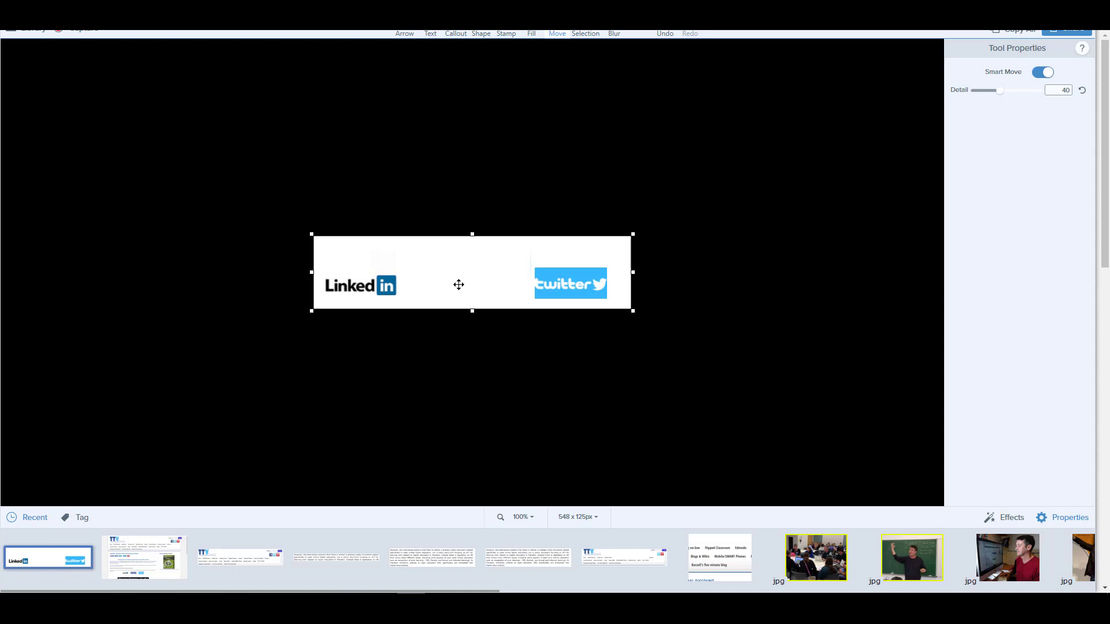
- Open the website's Home page, dismiss the newsletter popup and open the SnagIt page
click(124, 147)
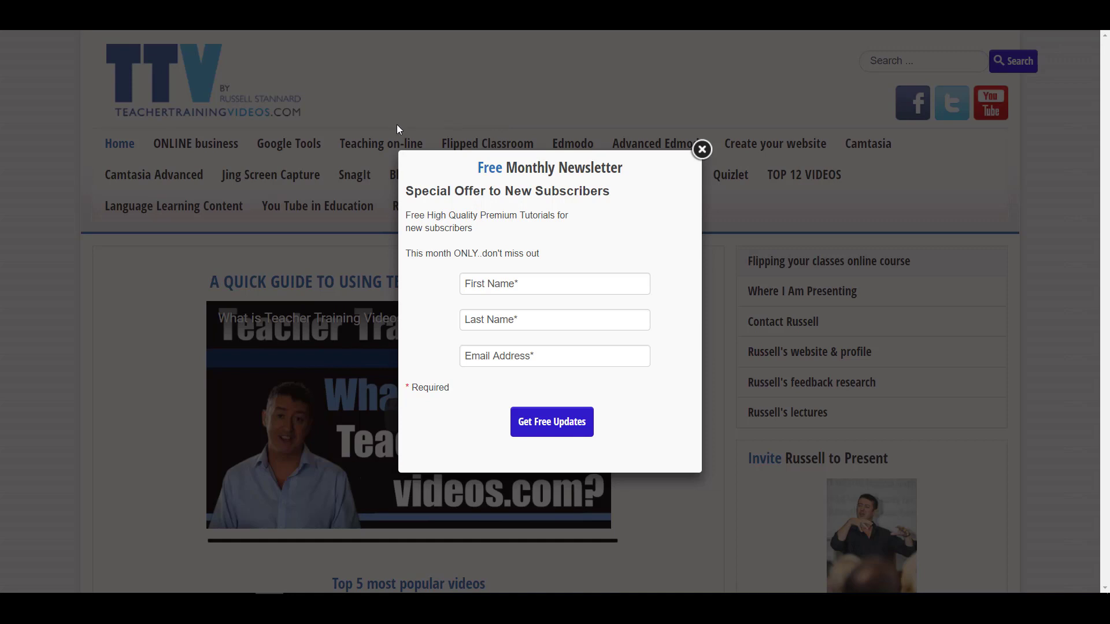
click(702, 149)
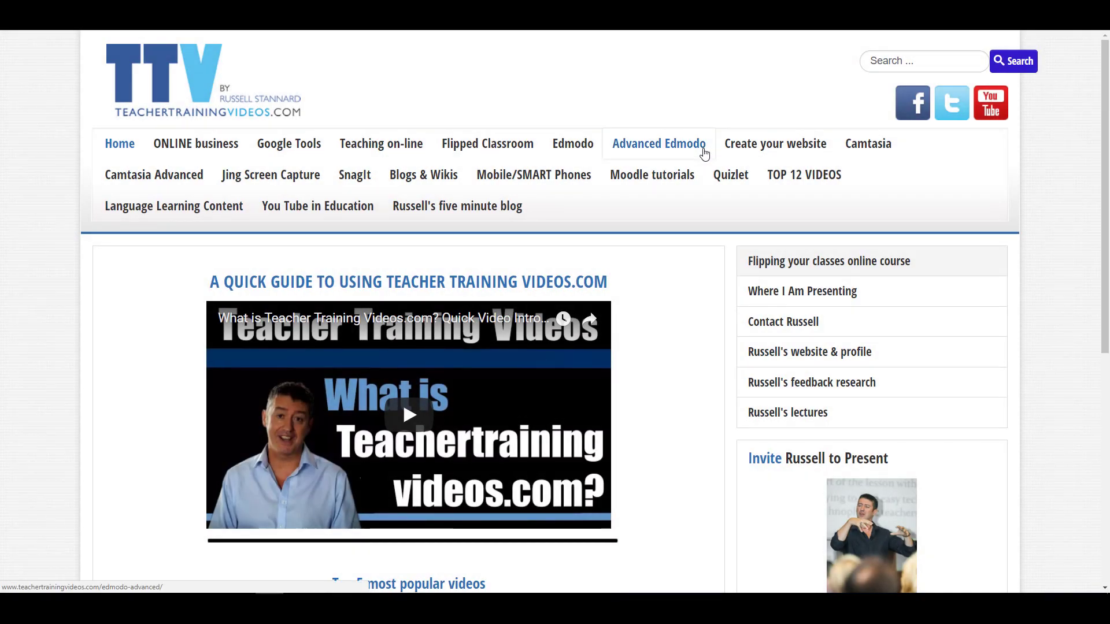
click(356, 179)
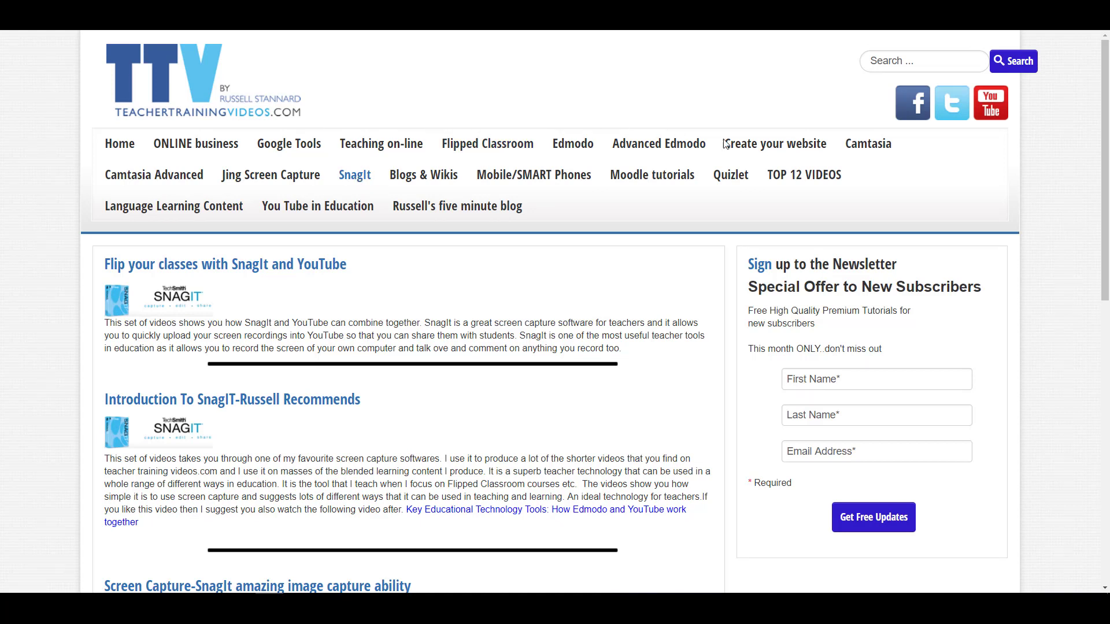
- Open the TOP 12 VIDEOS page, dismiss the newsletter popup and view the Kahoot quick introduction page from its list
click(820, 179)
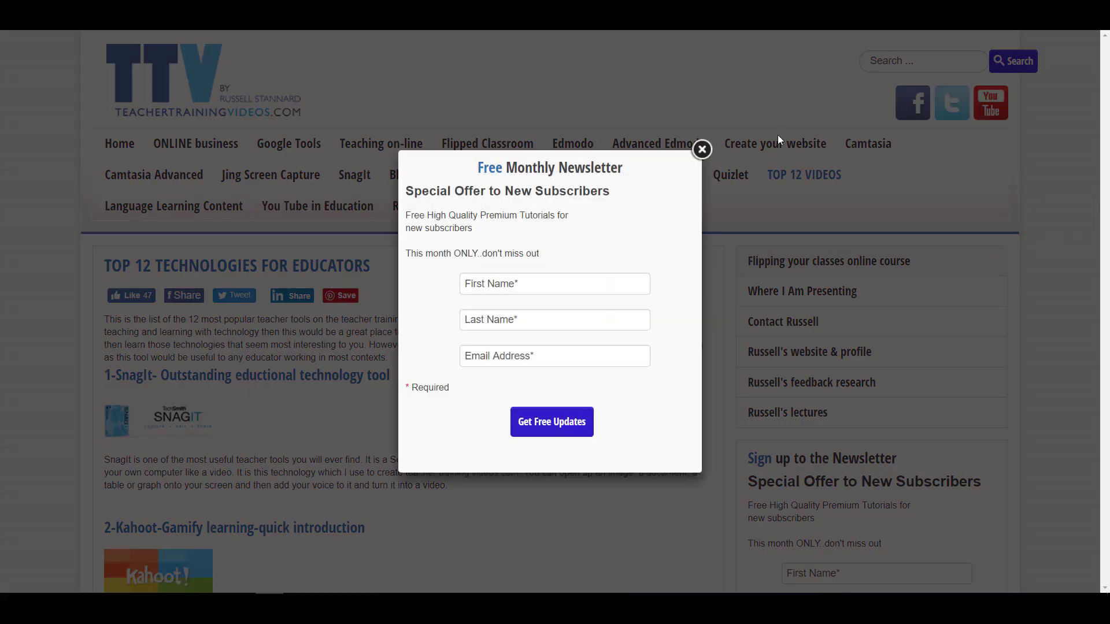
click(701, 149)
drag(1106, 110, 255, 166)
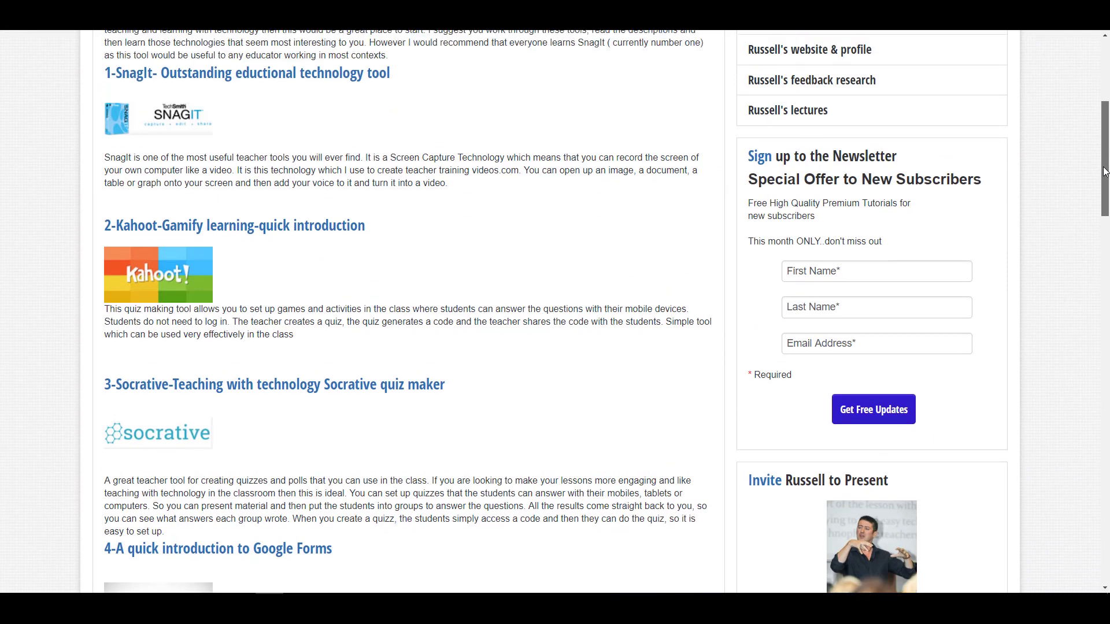
click(240, 227)
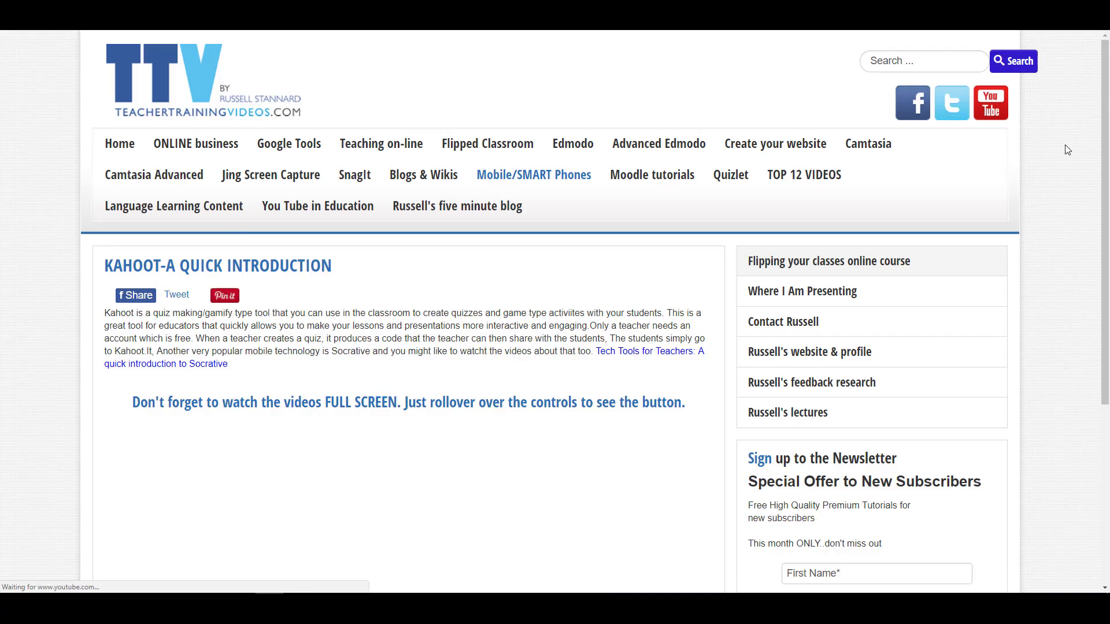
scroll(1106, 148, down, 3)
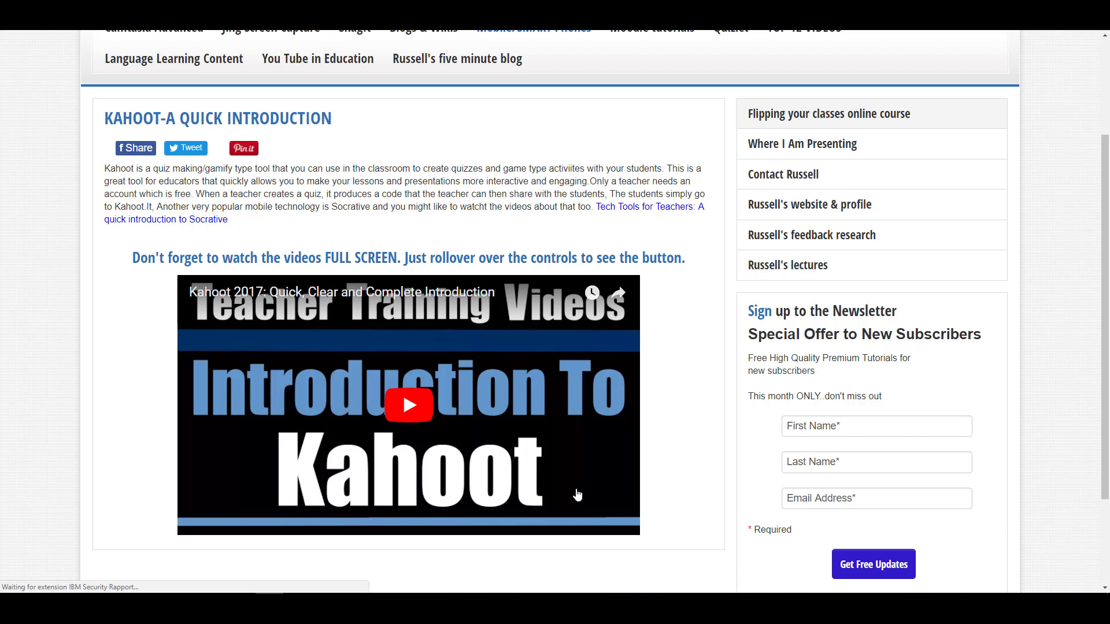
scroll(401, 428, up, 3)
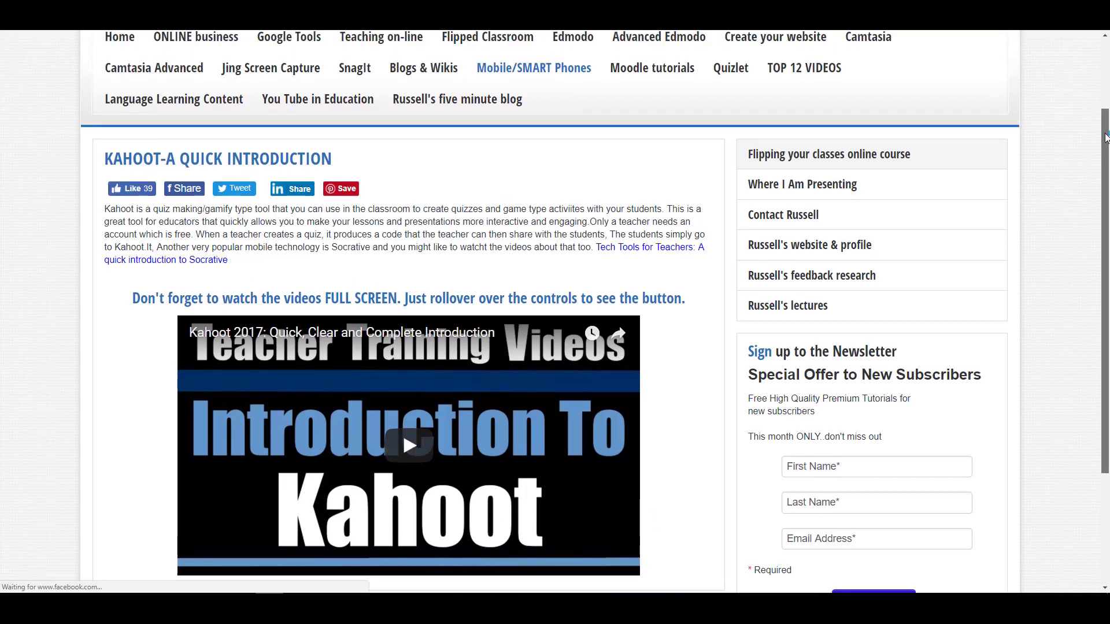